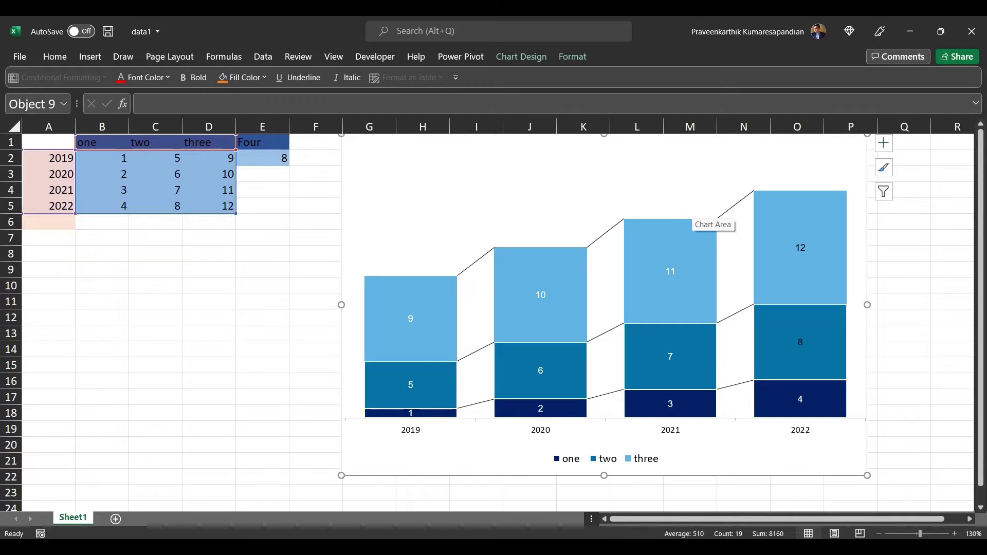
Enter the year 2023 in A6, below 2022 in the year column.
left_click(31, 145)
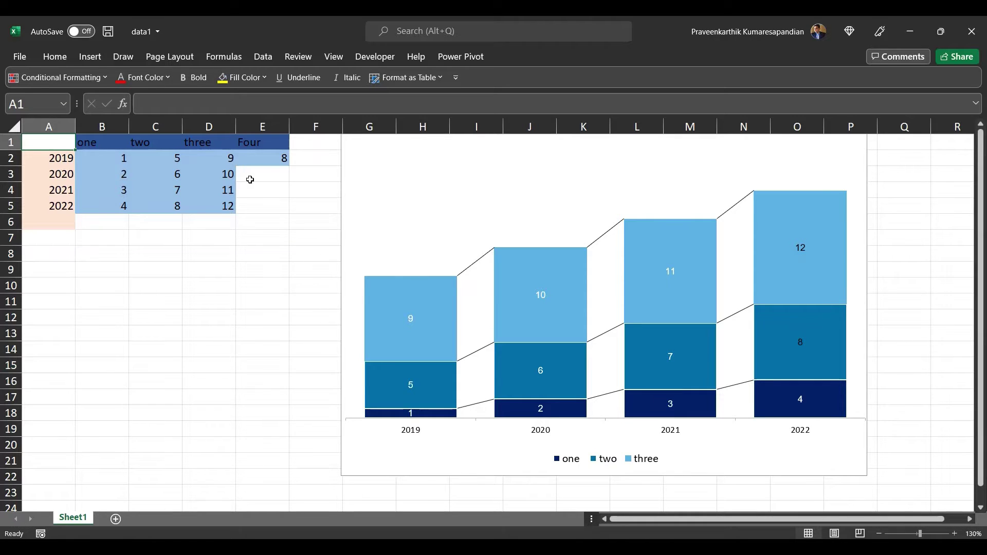
left_click(251, 180)
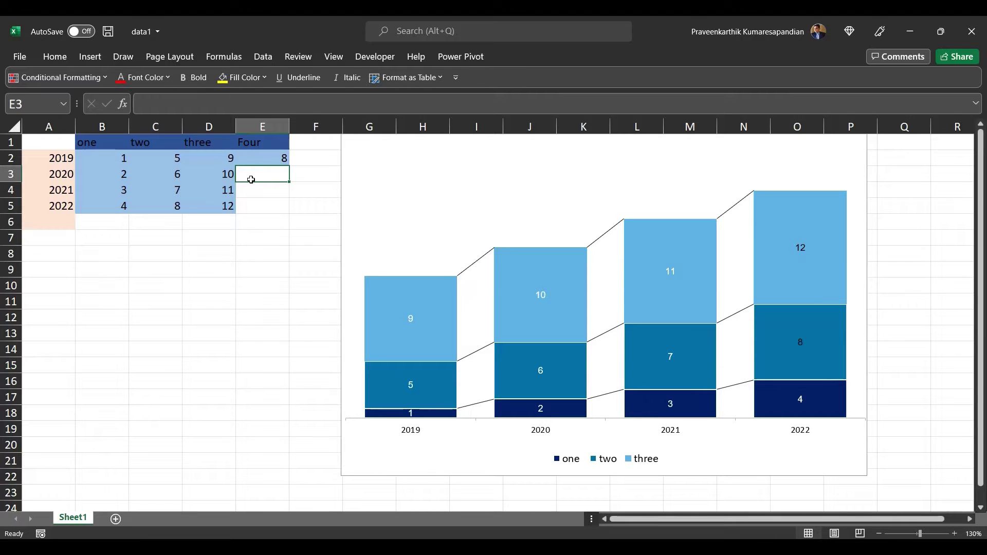
left_click(39, 222)
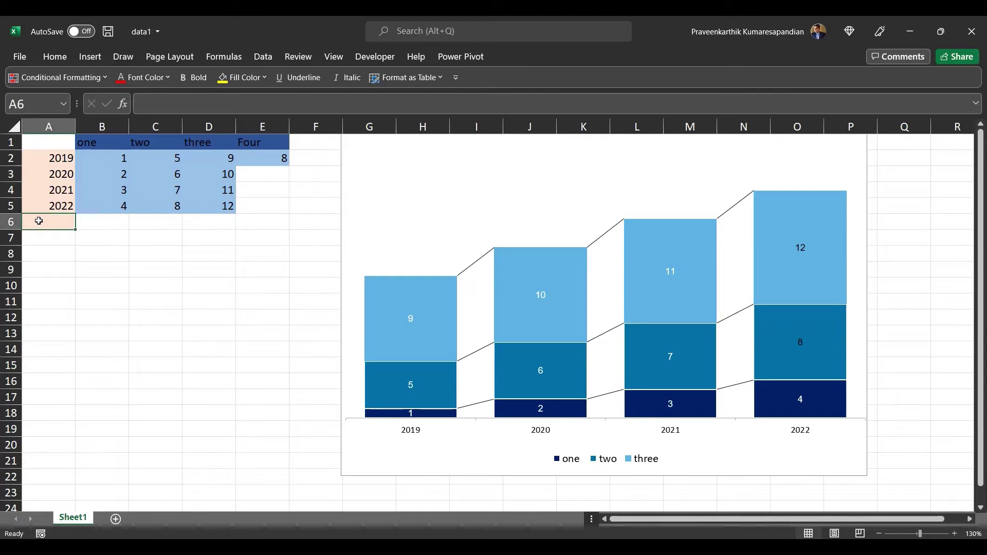
left_click(251, 174)
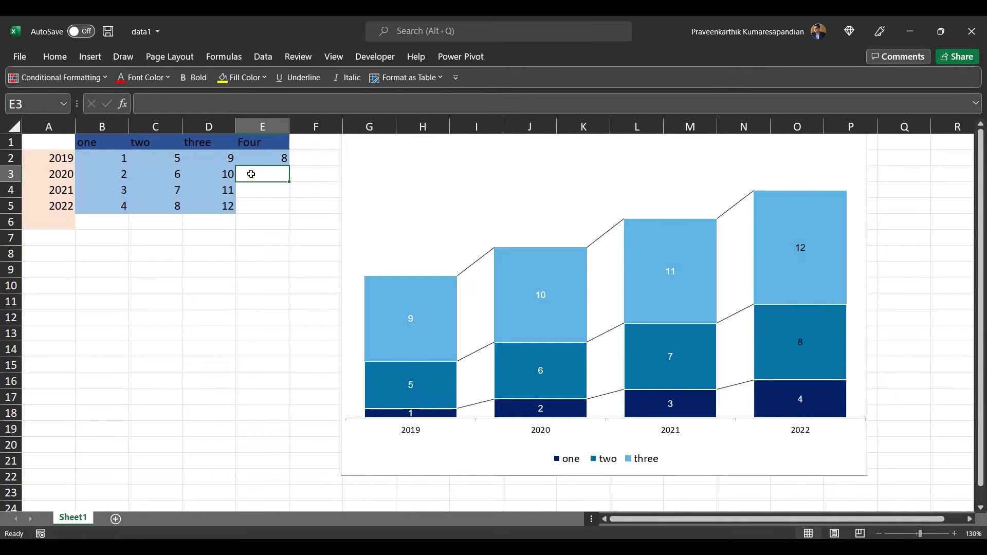
left_click(49, 220)
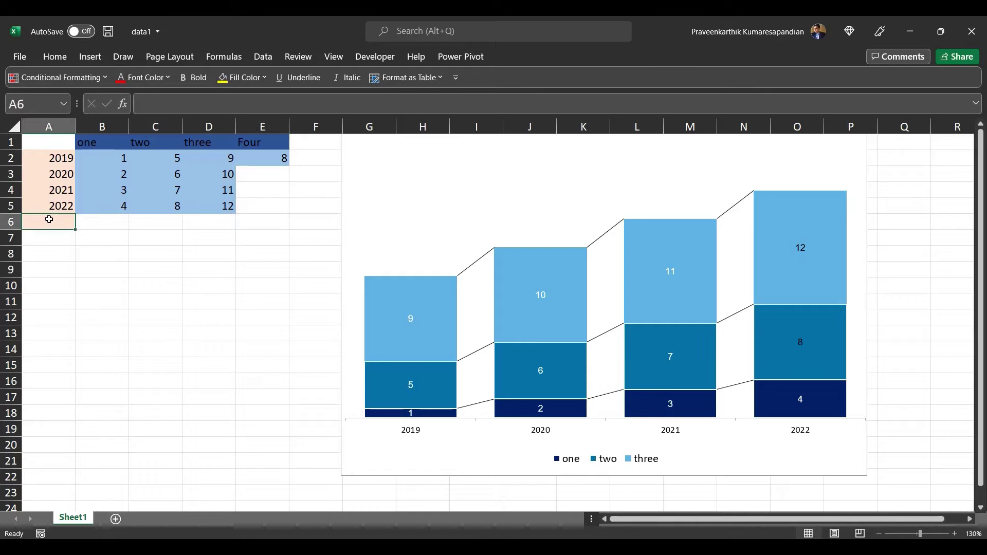
type("2023")
key("Tab")
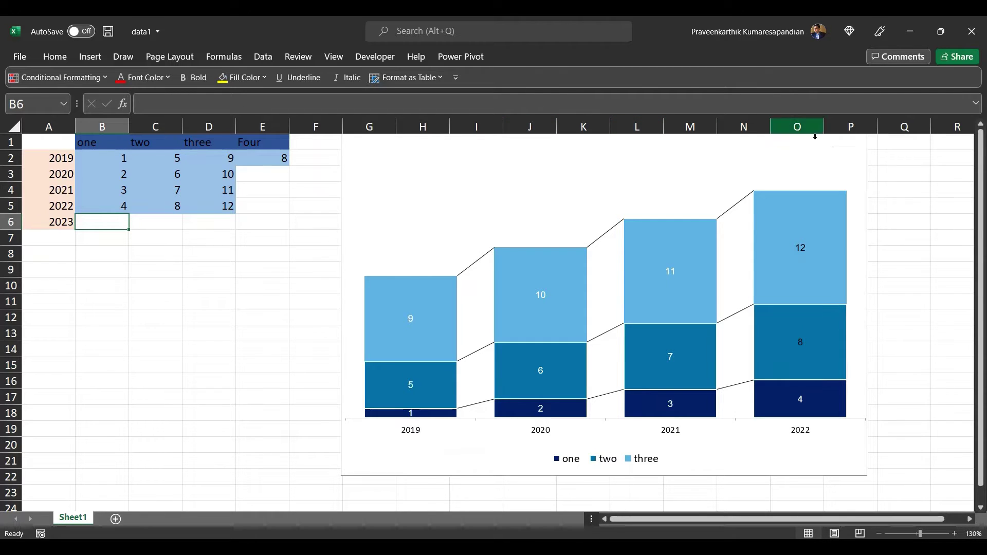
Check that the chart's data range still covers only 2019–2022, then select B6.
left_click(463, 209)
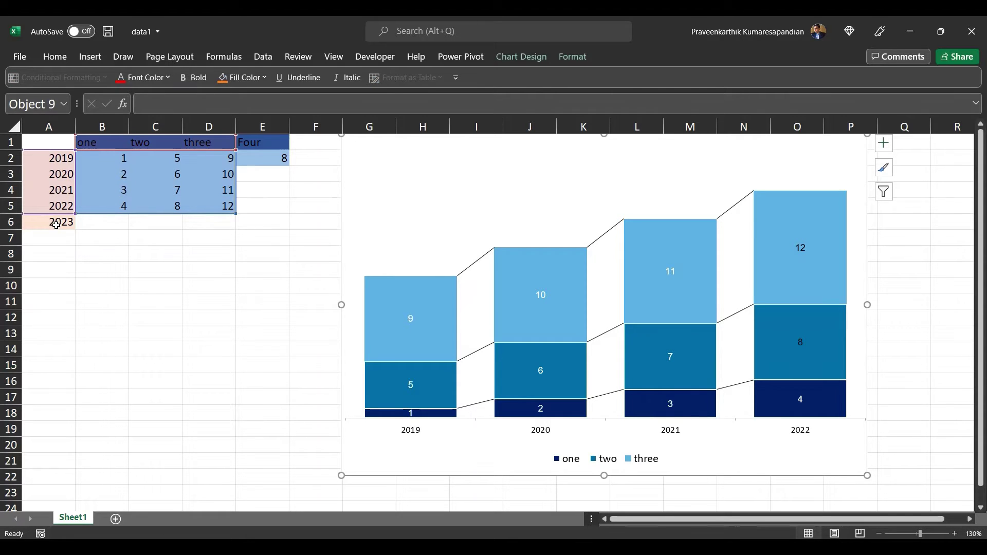
left_click(148, 249)
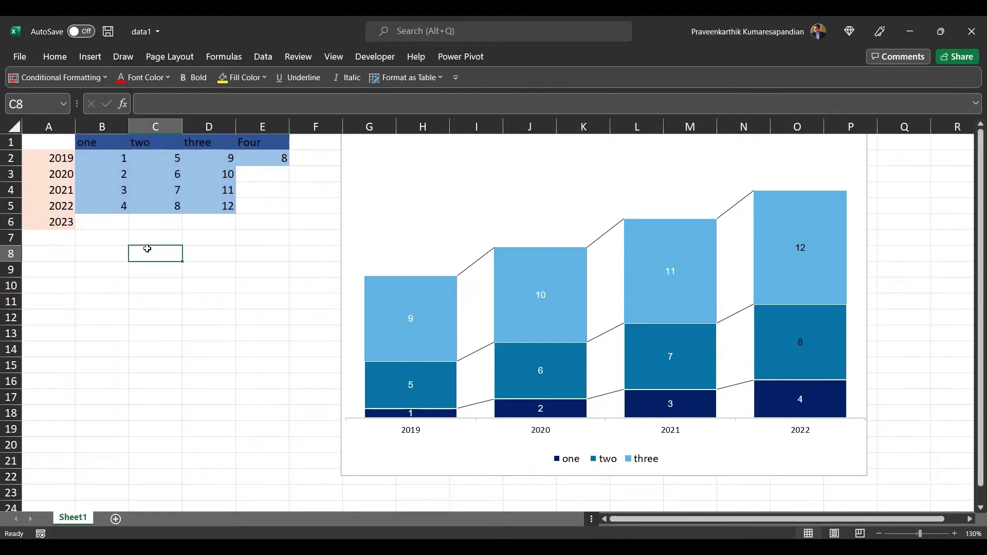
left_click(108, 219)
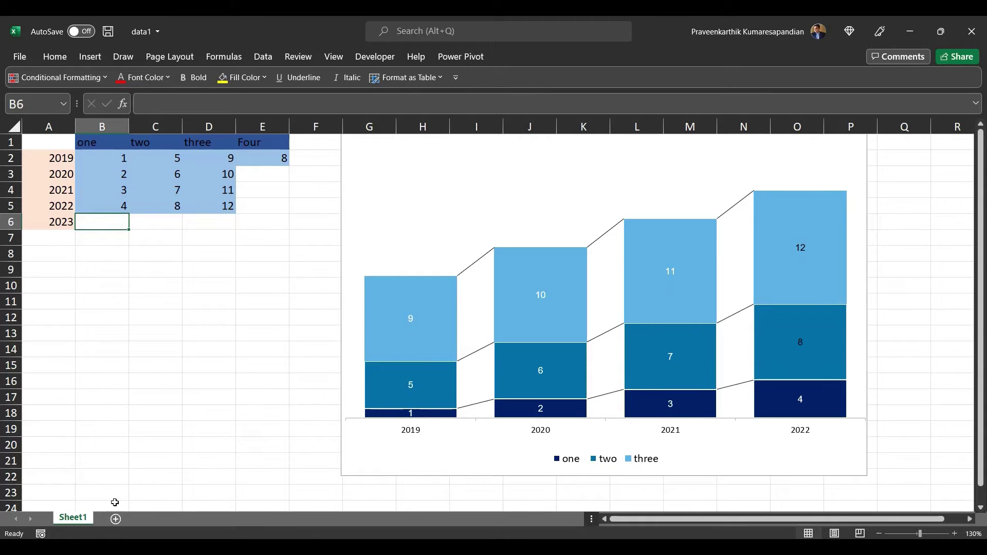
Add a new blank worksheet, Sheet4, keeping its default name, and zoom to 150%.
left_click(116, 519)
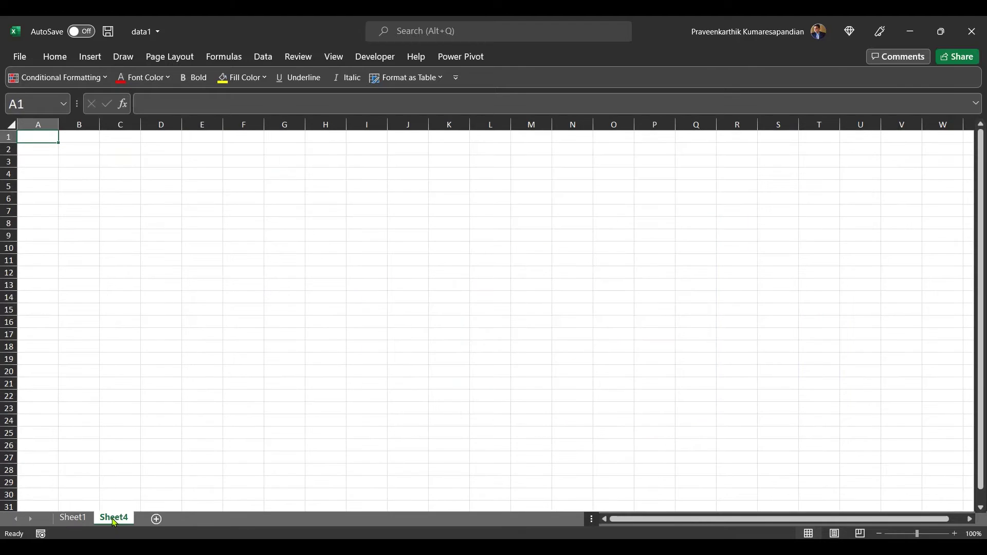
double_click(115, 518)
key("Return")
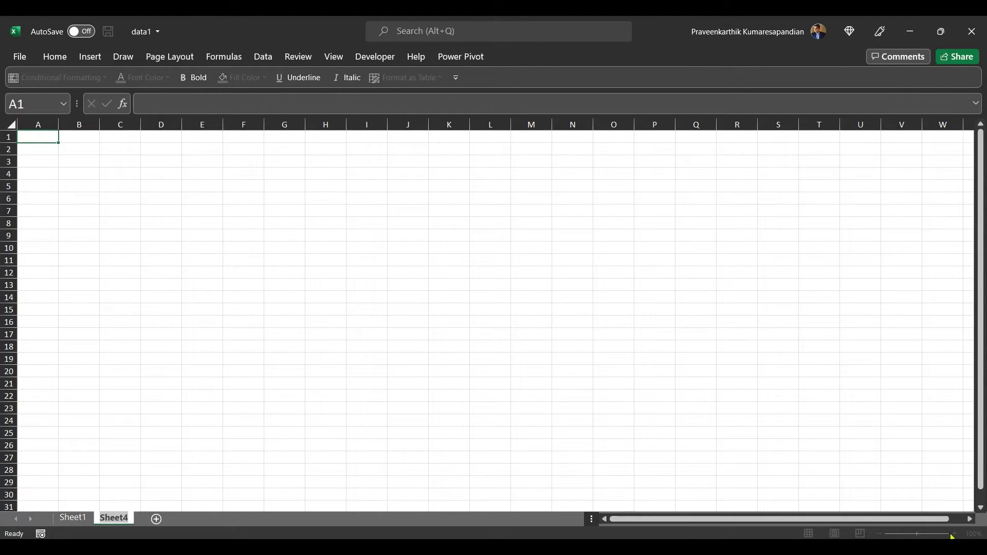
key("Right")
left_click(718, 420)
left_click(955, 534)
left_click(956, 535)
left_click(956, 534)
left_click(956, 535)
left_click(956, 534)
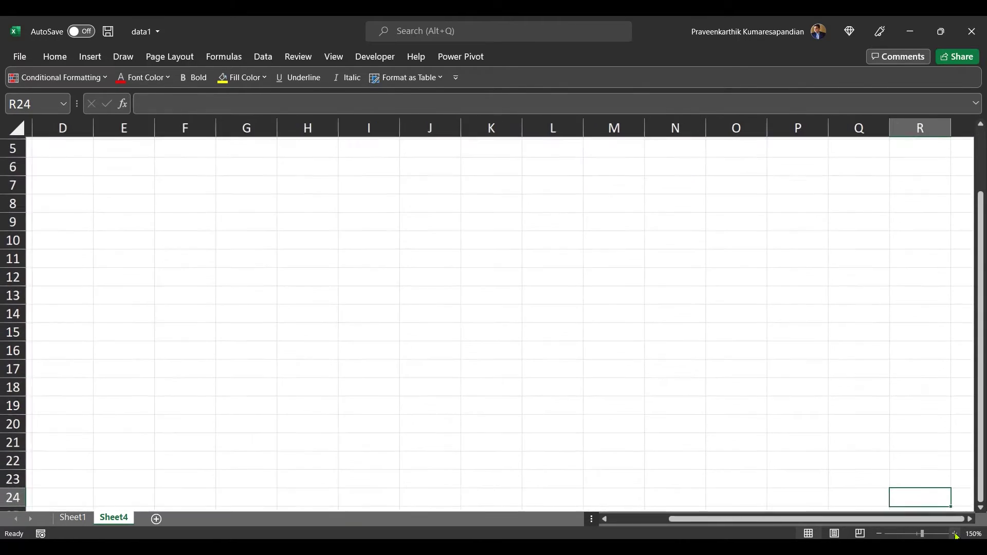
Copy the year and one, two, three data range A1:D5 from Sheet1.
left_click(73, 519)
left_click(28, 147)
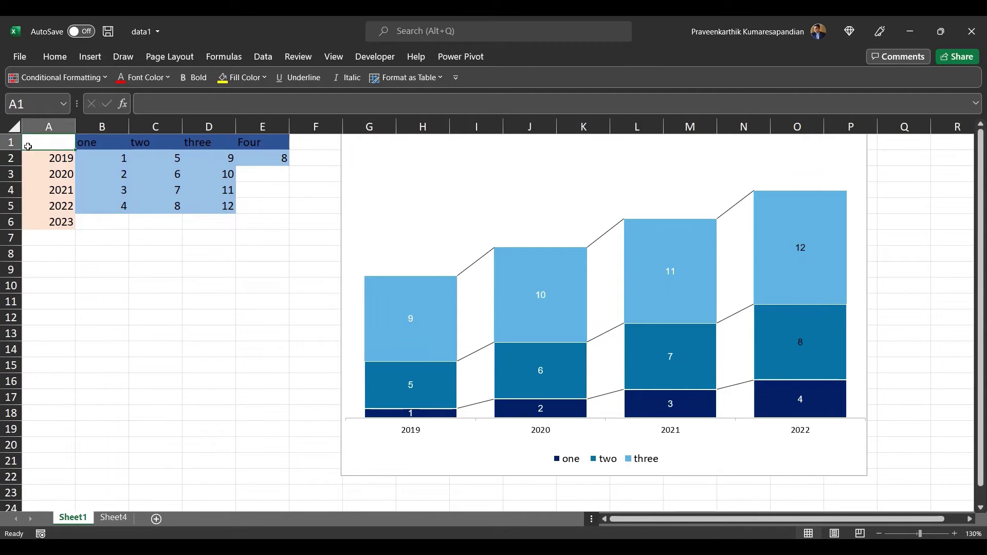
key("shift+Down")
key("shift+Down")
key("shift+Down")
key("shift+Down")
key("shift+Right")
key("shift+Right")
key("shift+Right")
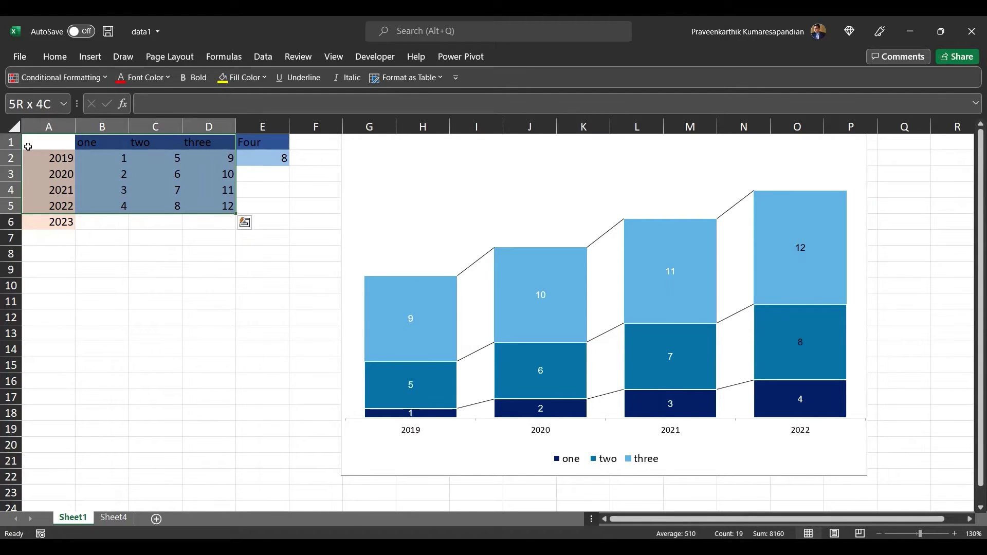
key("ctrl+q")
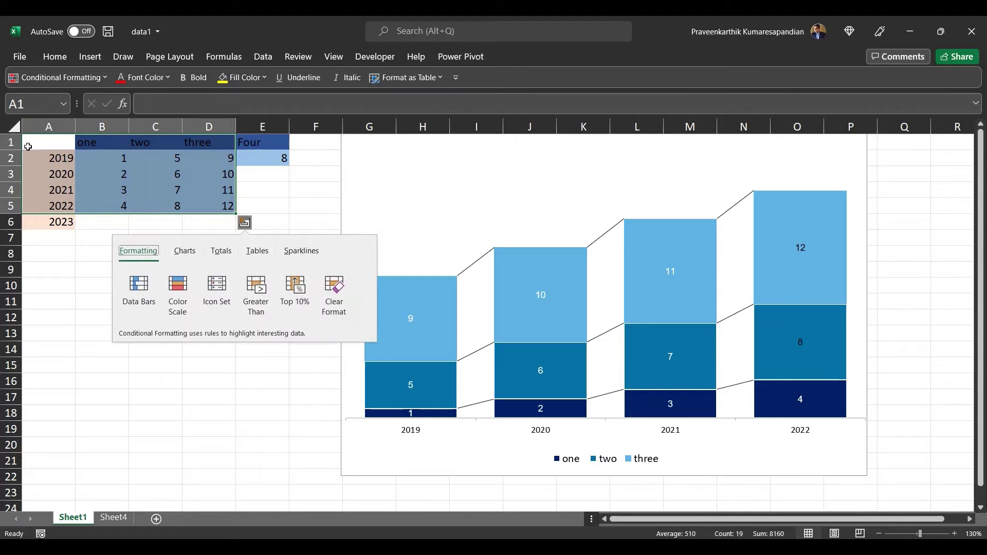
key("Escape")
key("ctrl+c")
Paste the copied data into Sheet4 starting at cell D5.
left_click(111, 518)
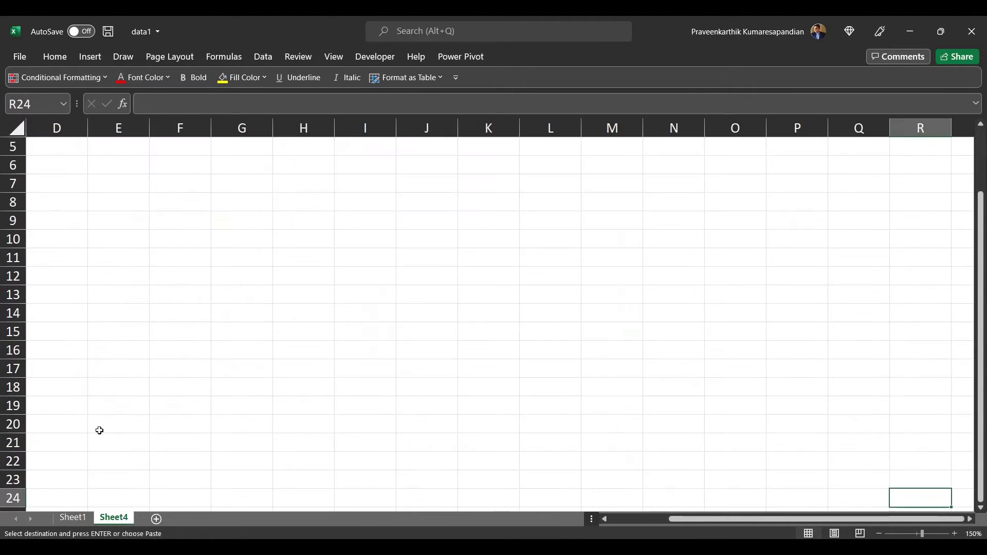
left_click(54, 154)
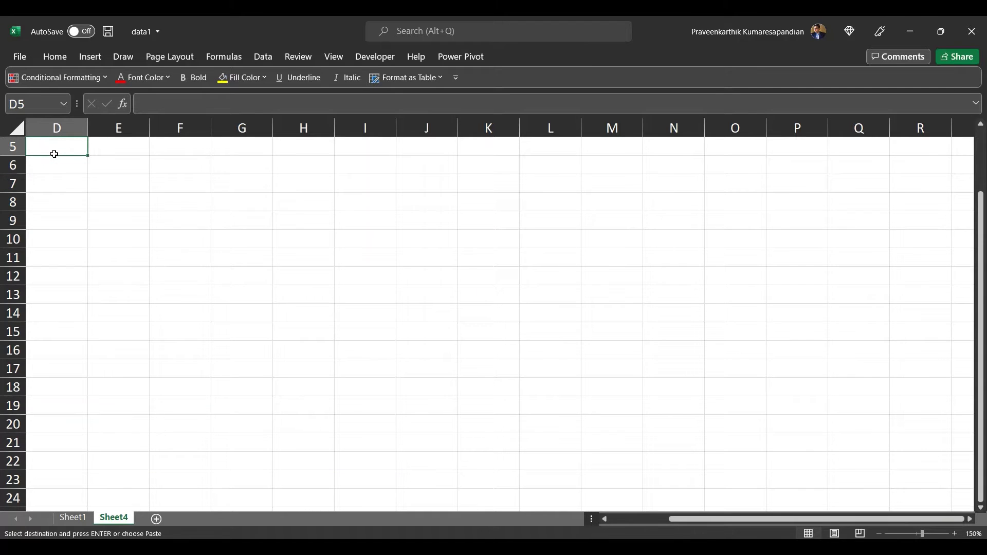
key("ctrl+v")
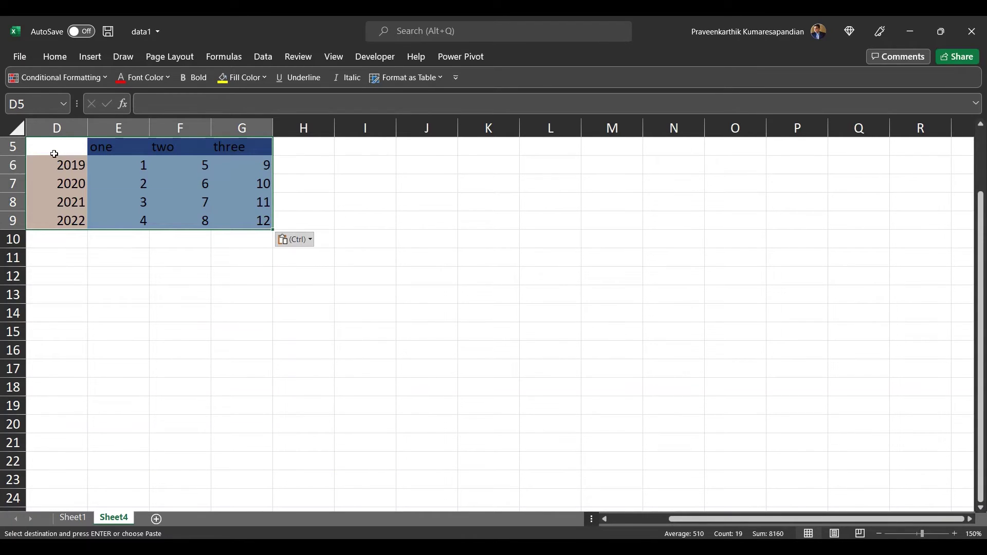
Add a Year header in D5 and convert the data range into a table with headers.
left_click(55, 154)
type("Year")
key("Return")
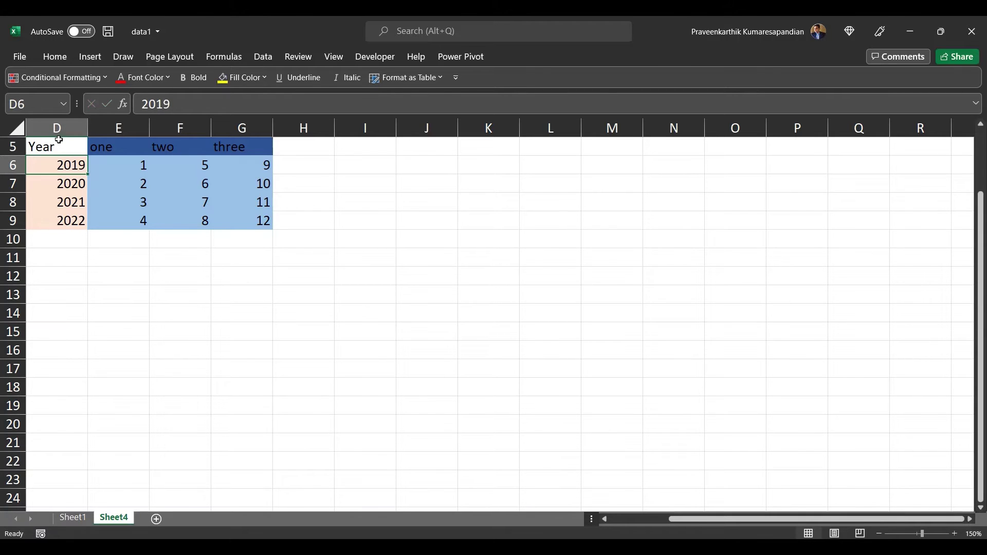
left_click(59, 140)
key("shift+Down")
key("shift+Down")
key("shift+Down")
key("shift+Down")
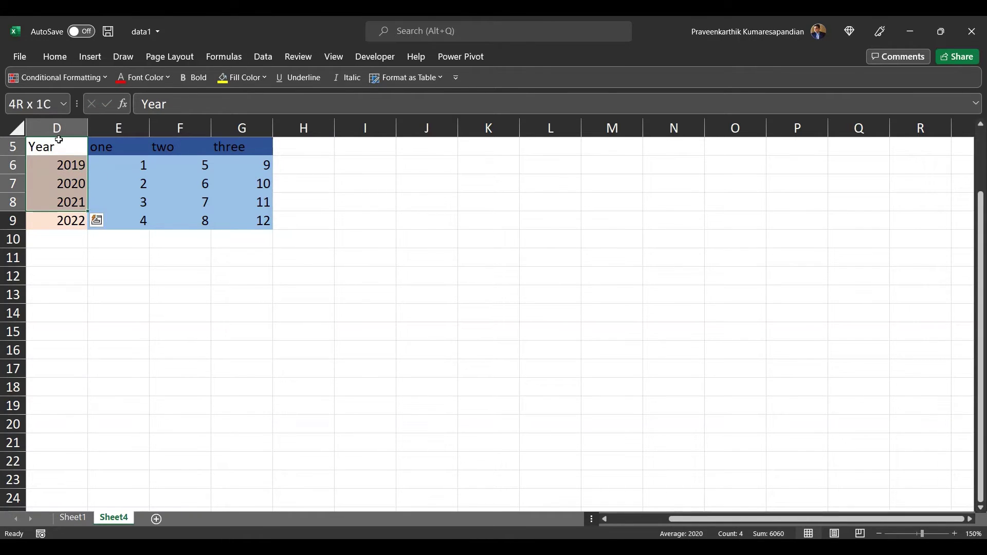
key("shift+Right")
key("shift+Right")
key("shift+Right")
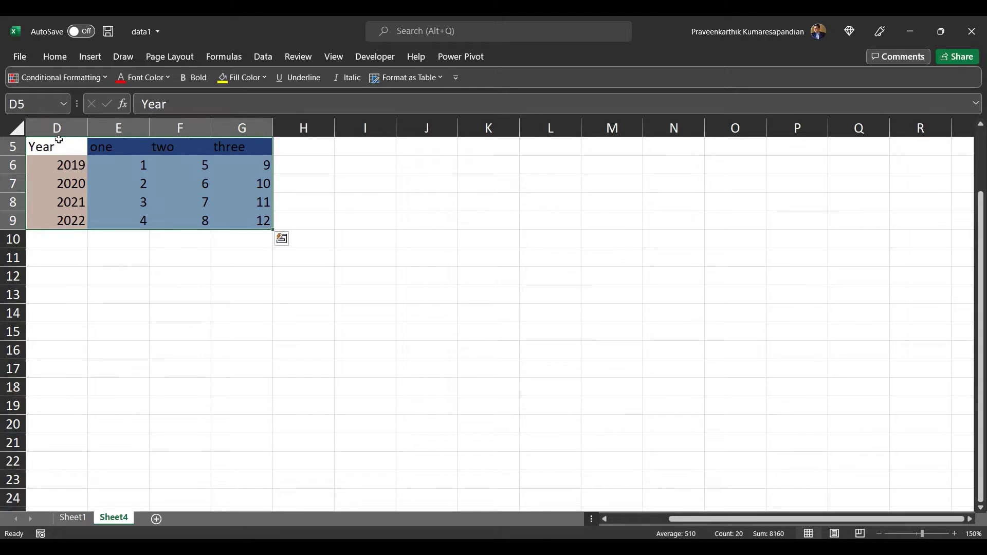
key("ctrl+t")
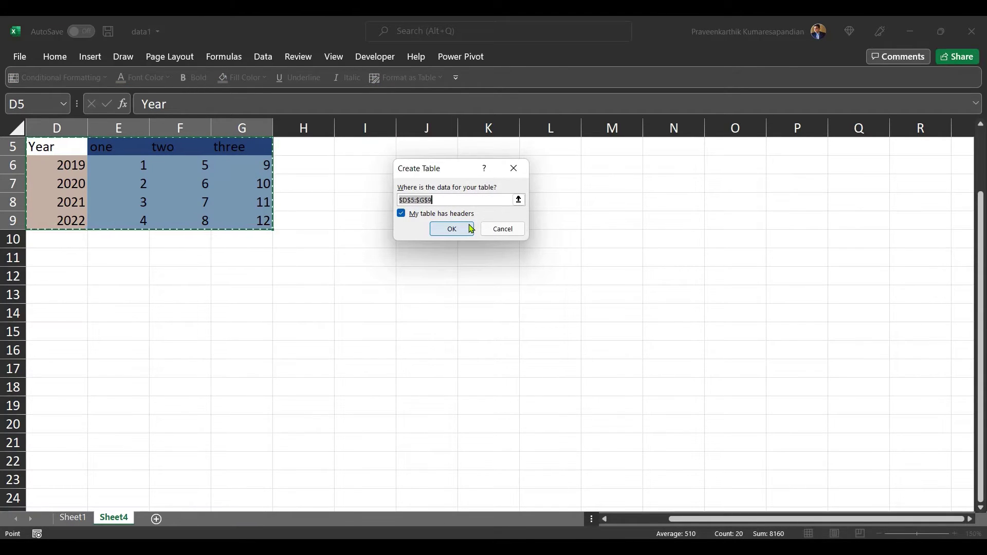
left_click(471, 228)
left_click(469, 224)
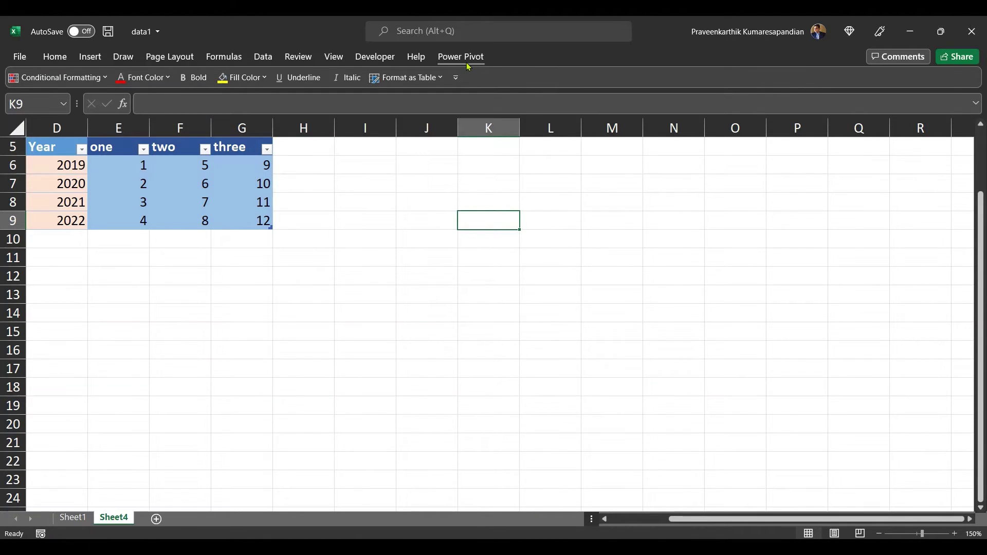
Turn off the table's filter buttons and name the table DataTable.
left_click(72, 196)
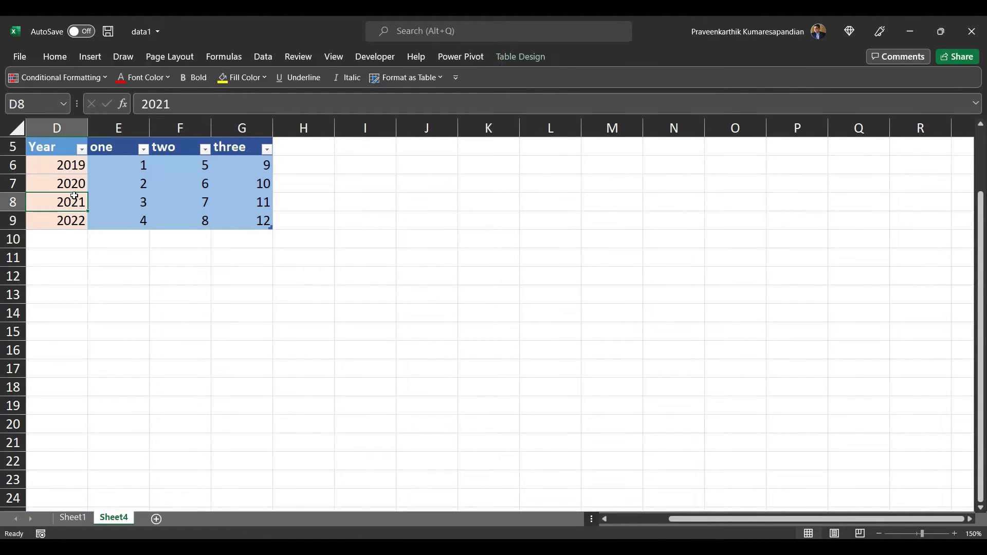
left_click(517, 62)
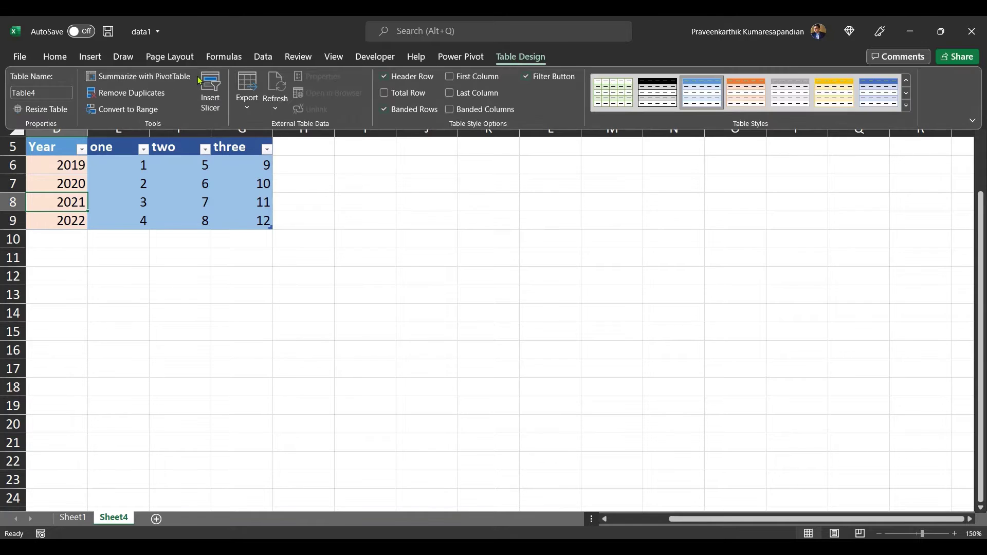
left_click(533, 78)
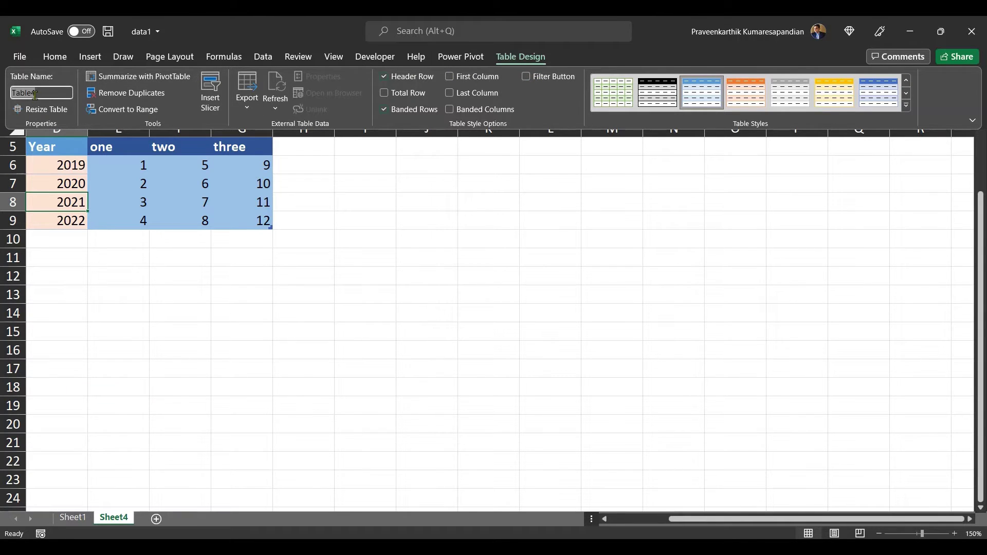
type("DataTable")
key("Return")
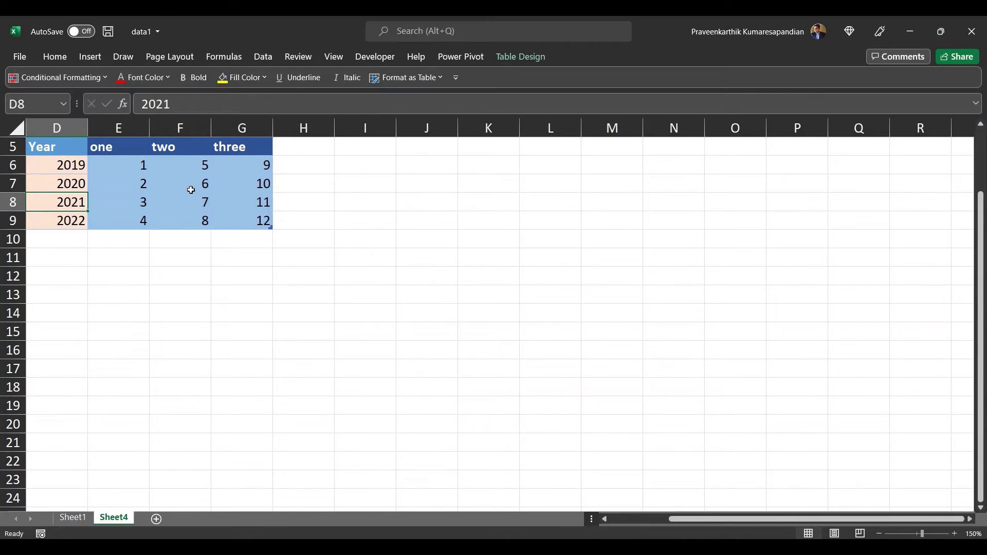
left_click(191, 190)
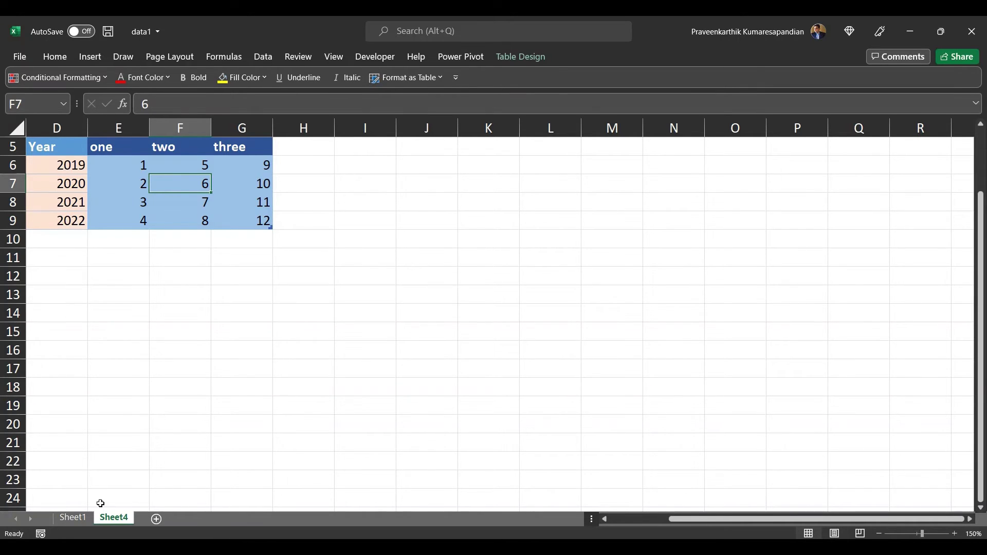
Copy the stacked column chart from Sheet1 and paste it at cell I5 on Sheet4.
left_click(72, 518)
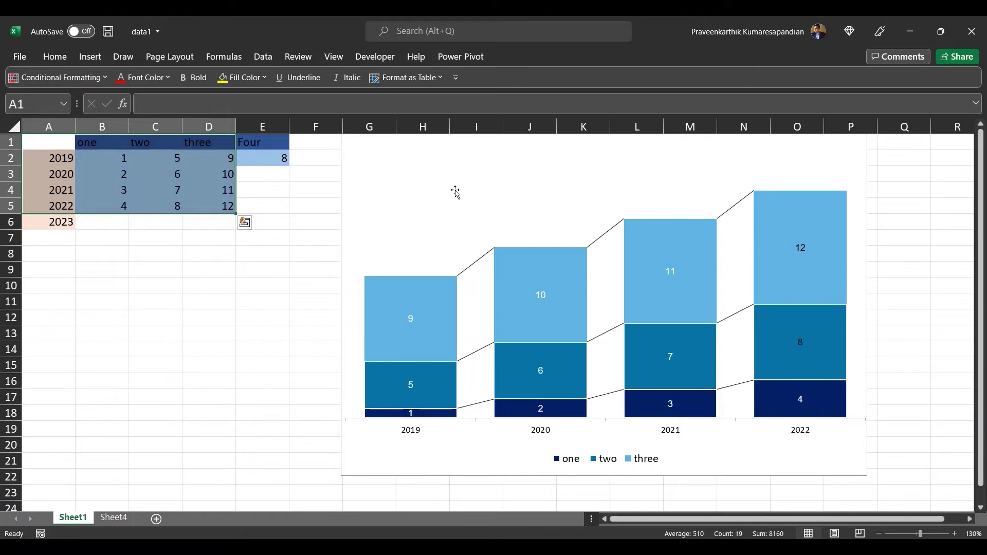
left_click(456, 191)
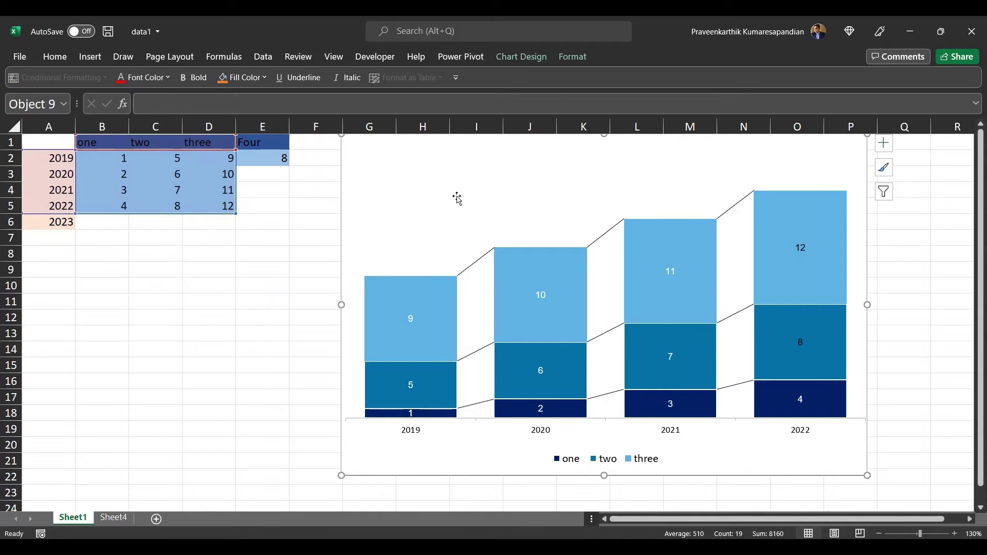
left_click(121, 519)
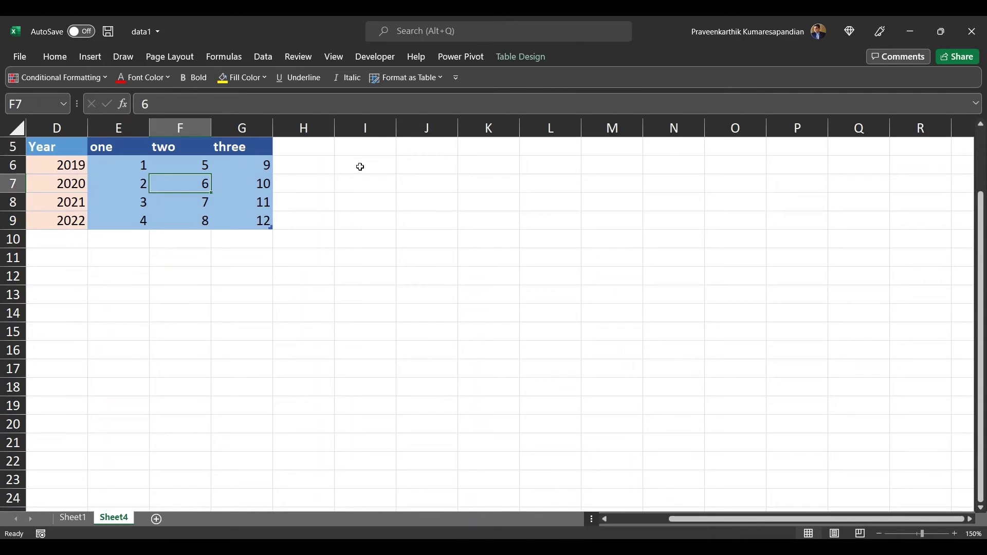
left_click(354, 148)
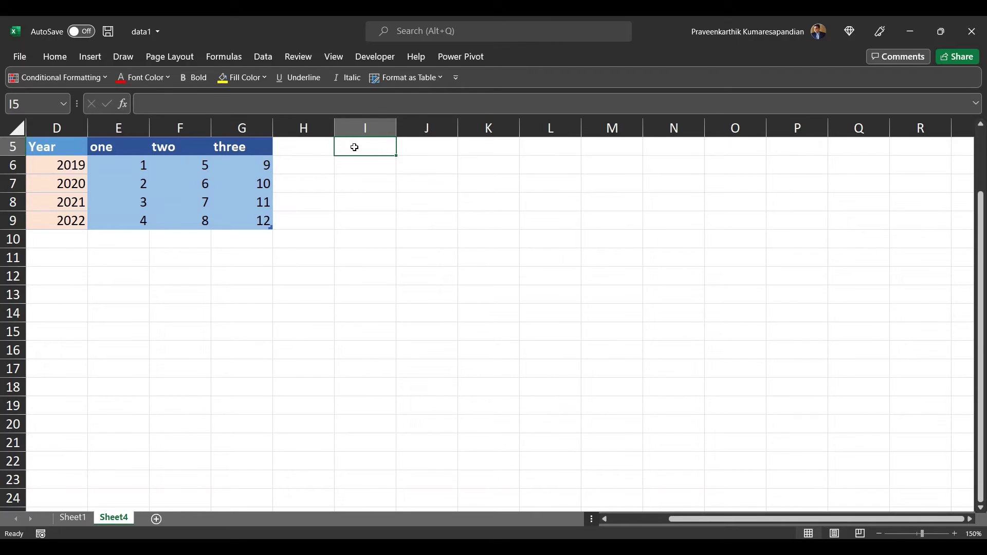
key("ctrl+v")
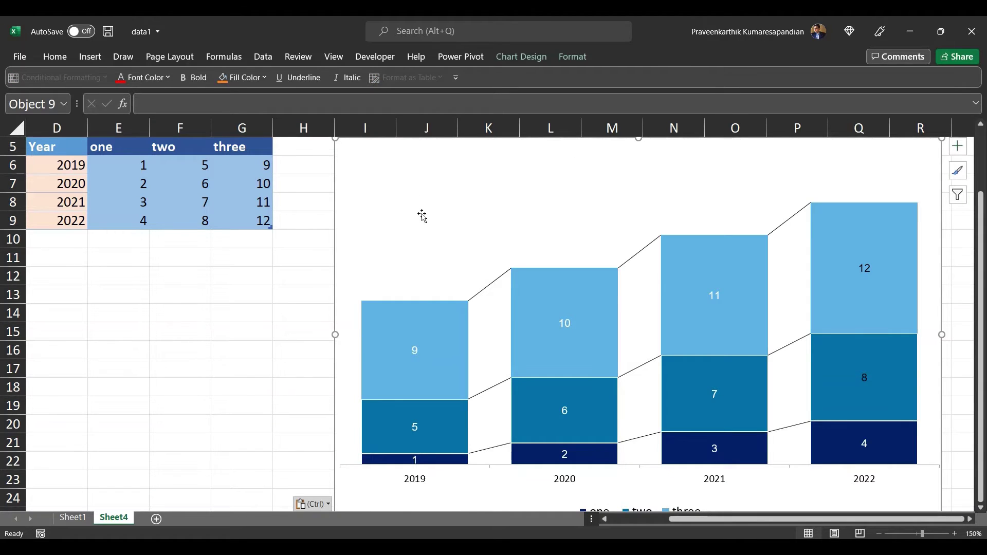
right_click(422, 213)
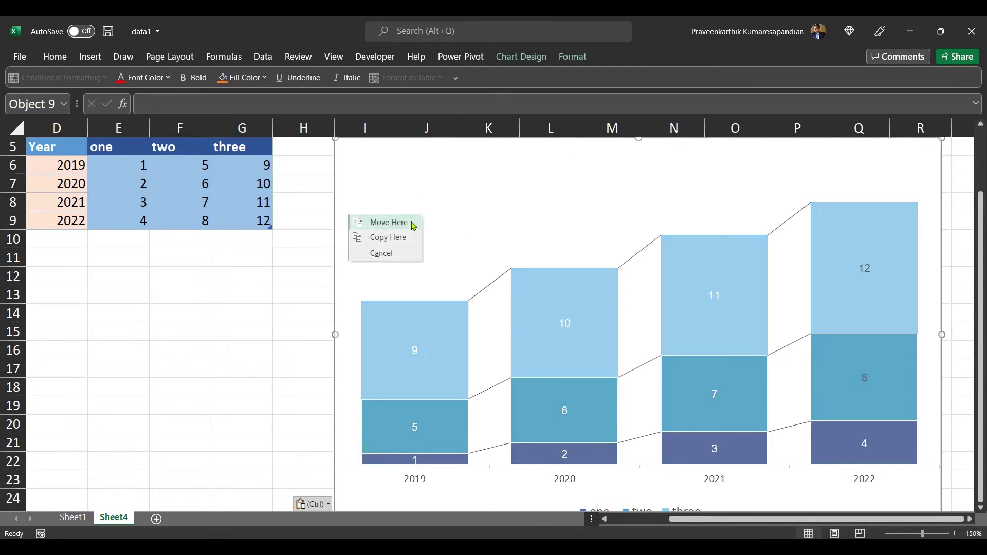
left_click(272, 275)
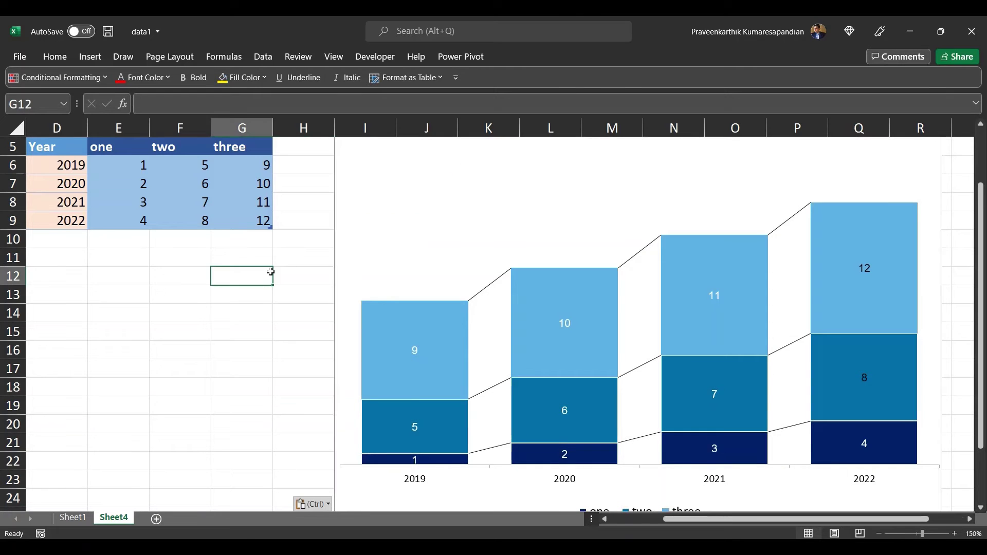
In Select Data, set the chart data range to D5:G9, reading =DataTable[#All].
left_click(468, 180)
right_click(467, 180)
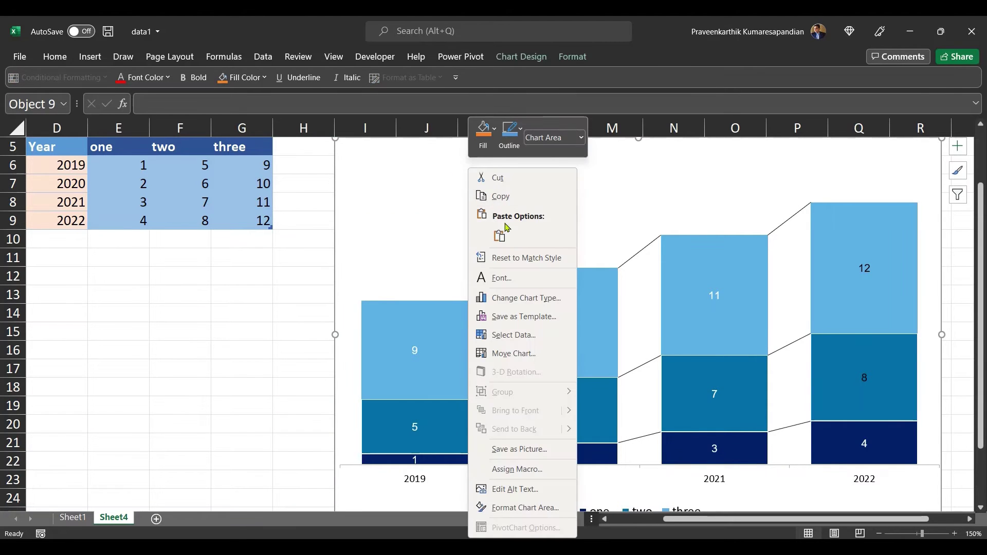
left_click(509, 335)
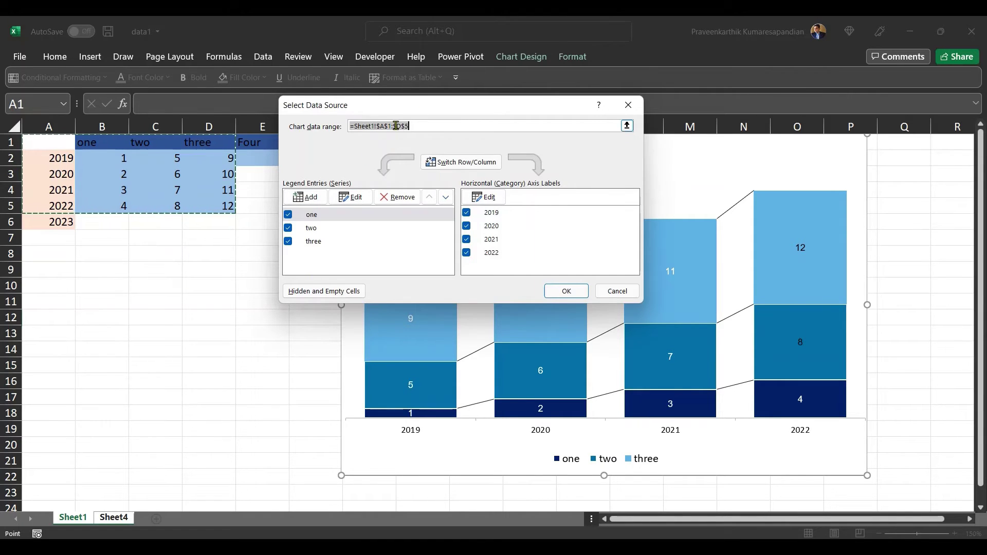
left_click(114, 518)
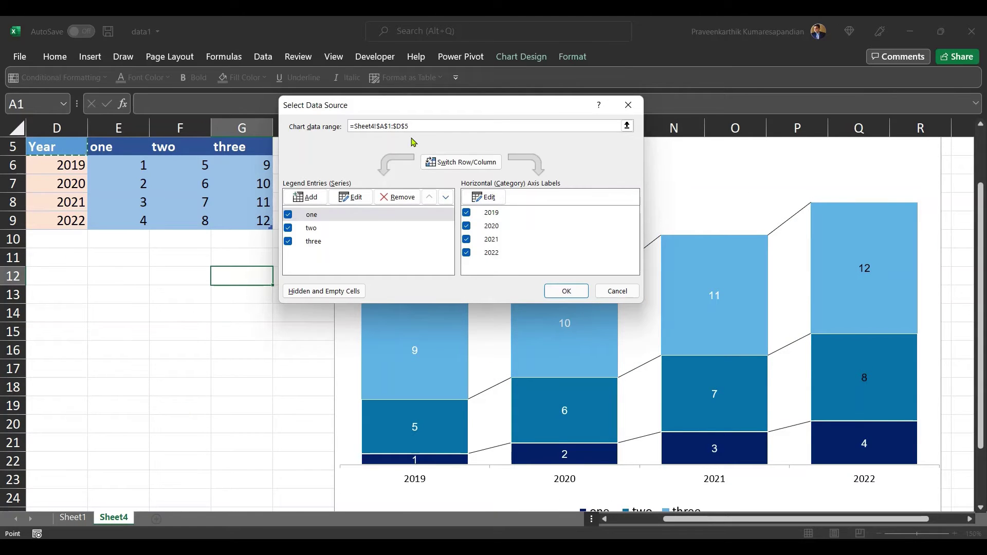
triple_click(400, 126)
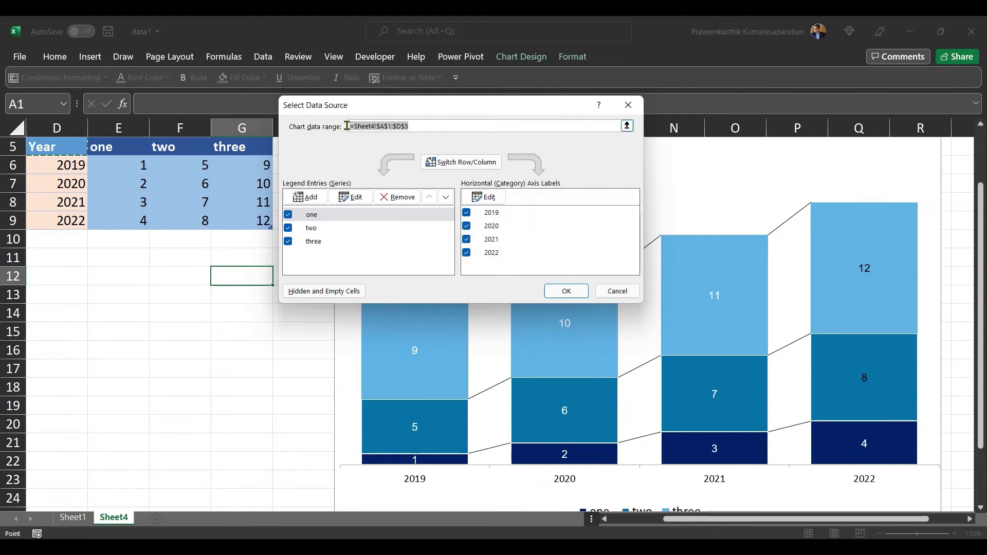
left_click(54, 150)
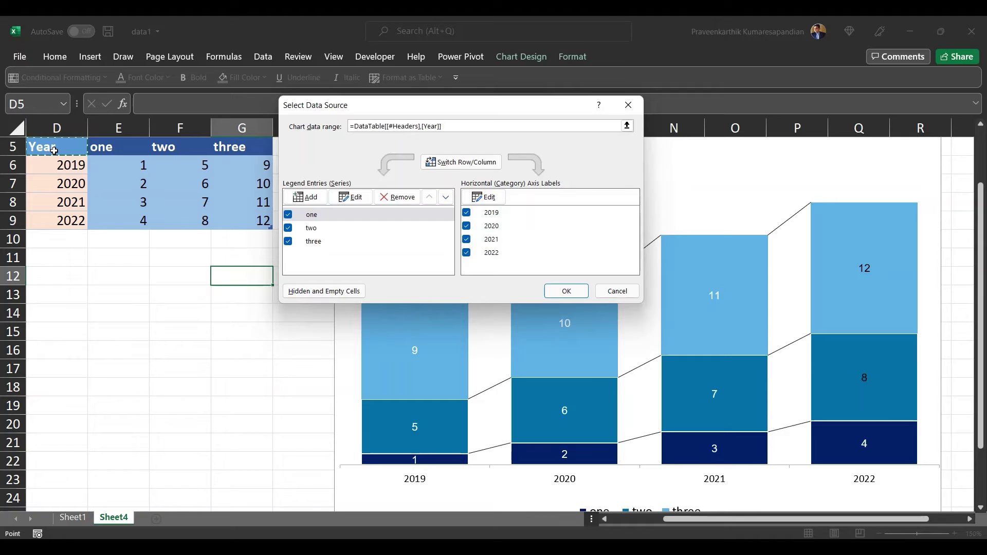
left_click_drag(54, 150, 230, 217)
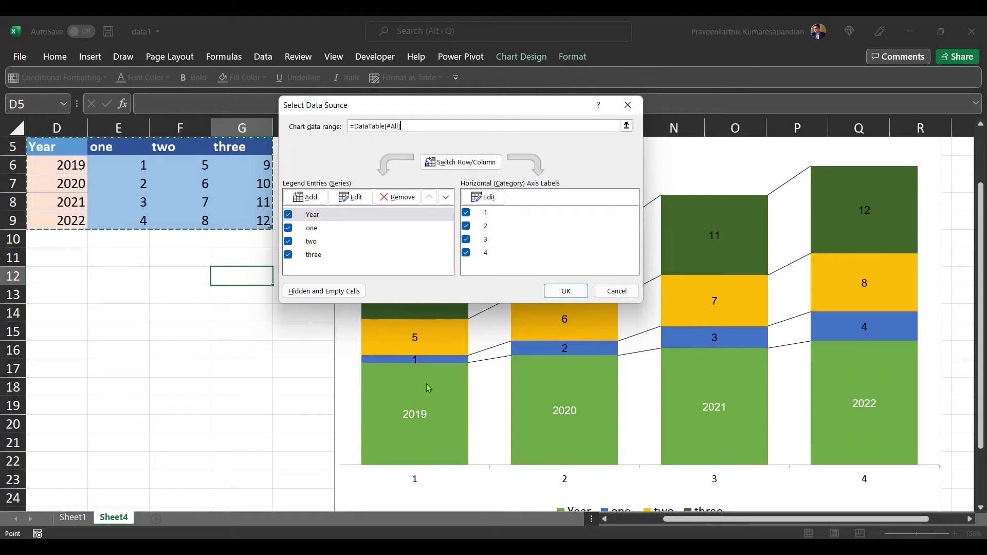
left_click(332, 217)
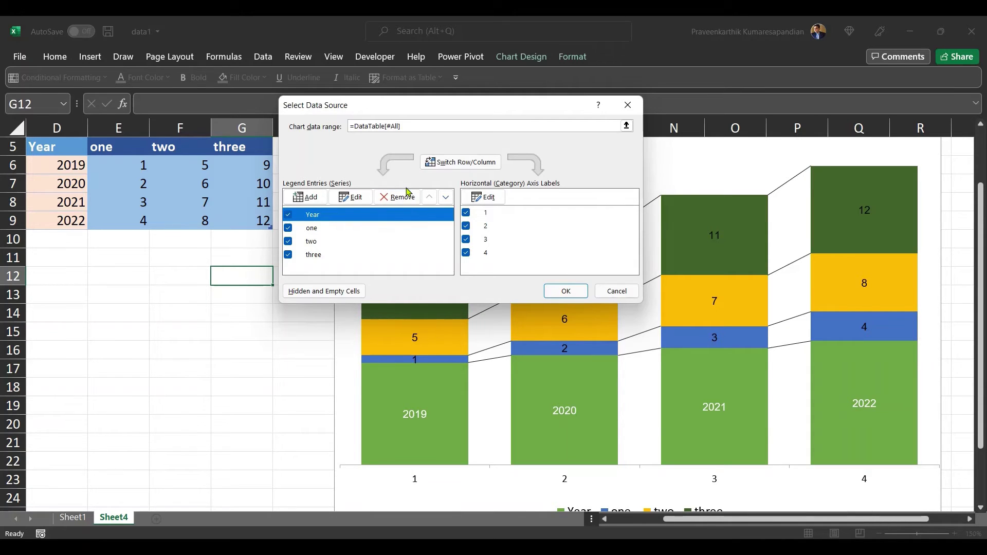
Remove the Year series and set the horizontal axis labels to =Sheet4!$D$6:$D$9.
left_click(406, 197)
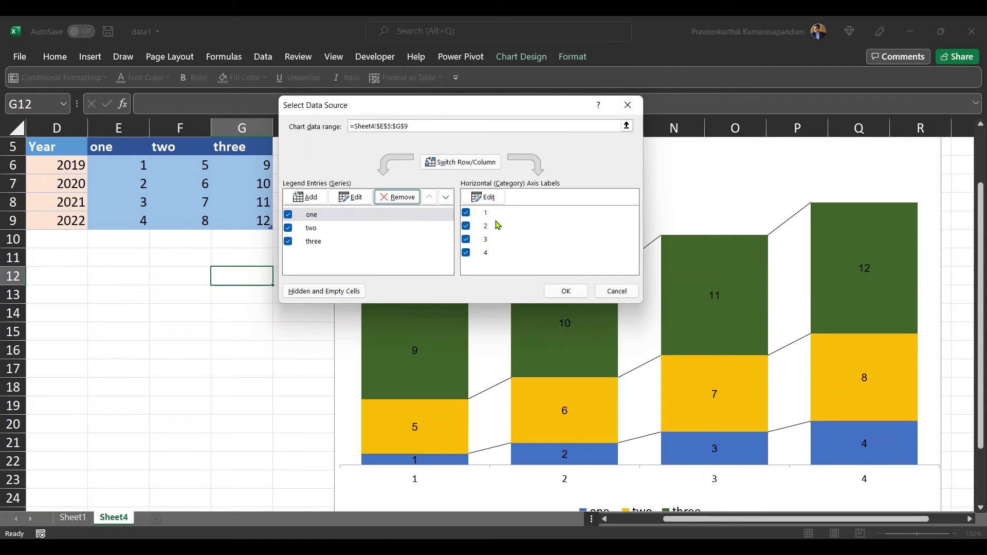
left_click(489, 214)
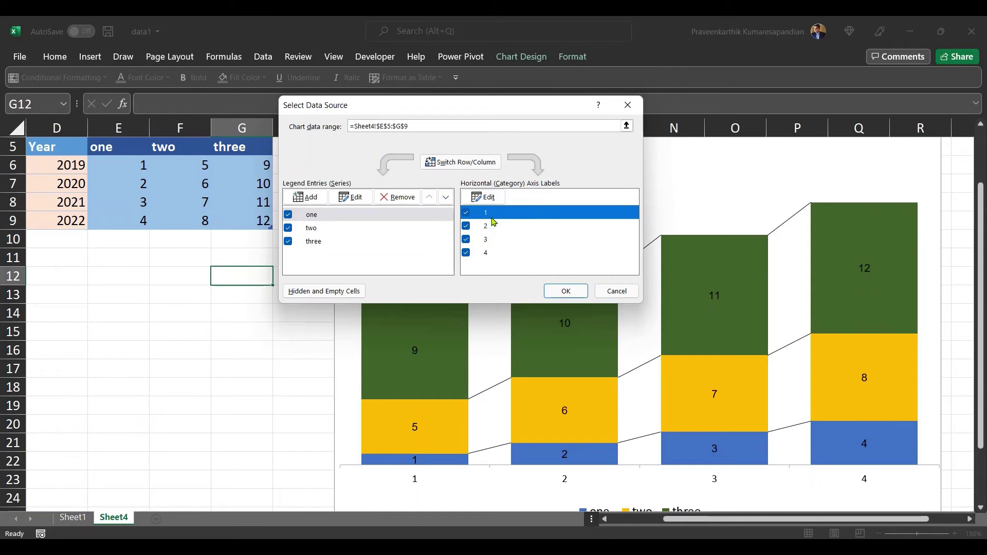
left_click(483, 198)
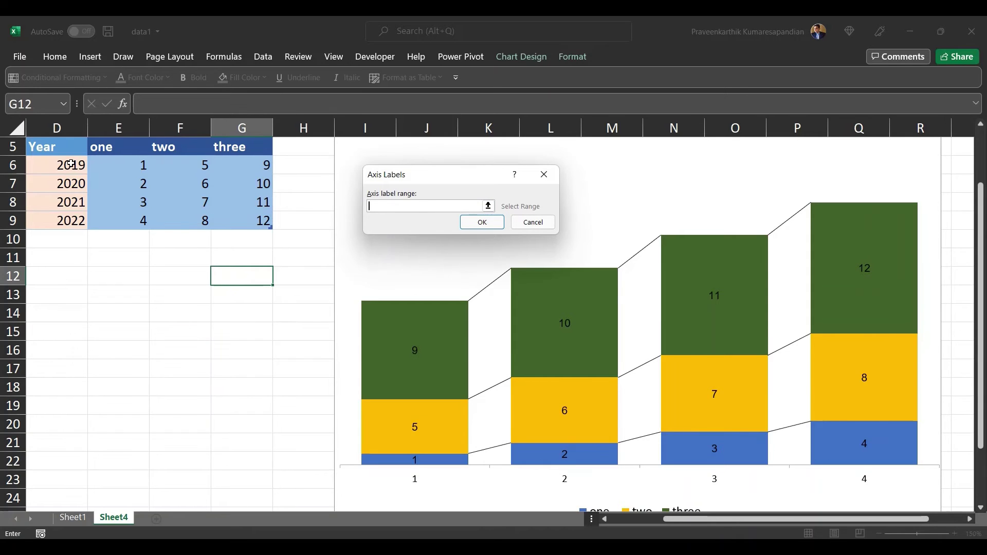
left_click_drag(70, 165, 76, 222)
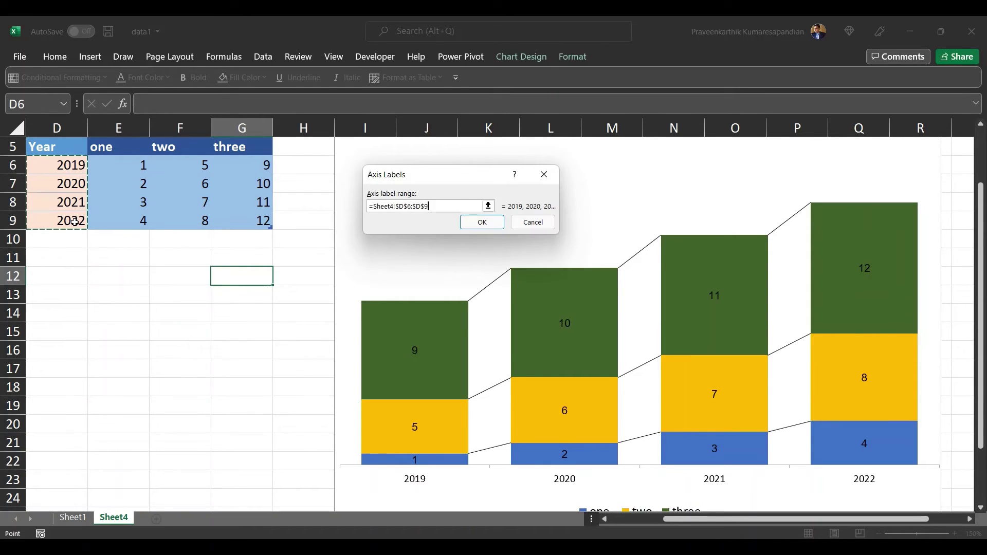
left_click(484, 223)
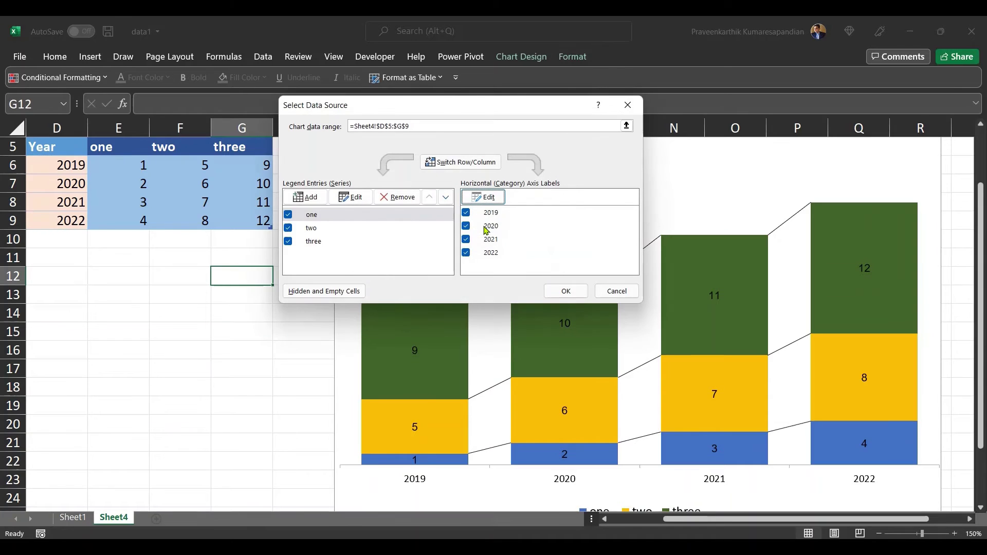
left_click(567, 292)
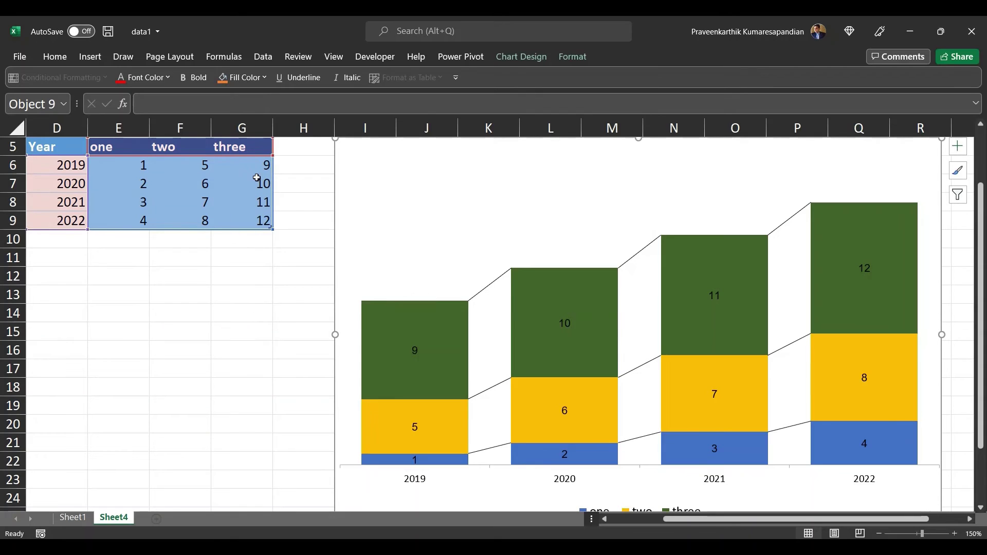
Type a Four header in H5, extending the table by a column.
left_click(300, 147)
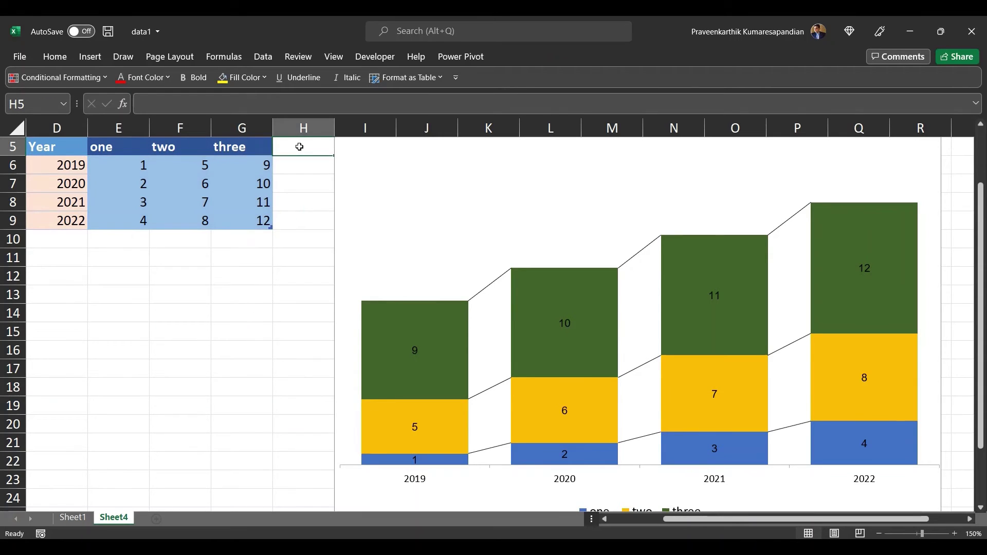
type("Four")
key("Return")
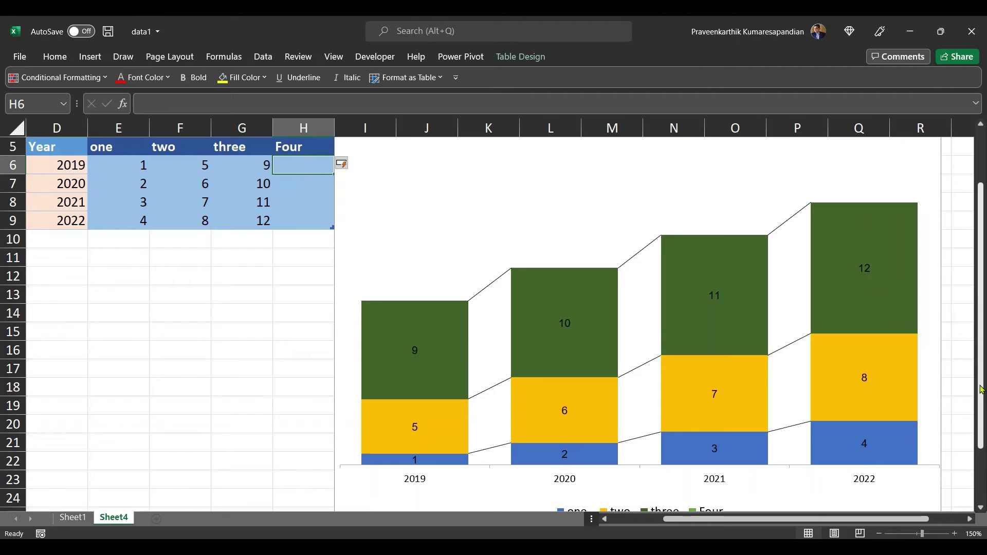
scroll(934, 391, "down", 1)
scroll(934, 390, "up", 1)
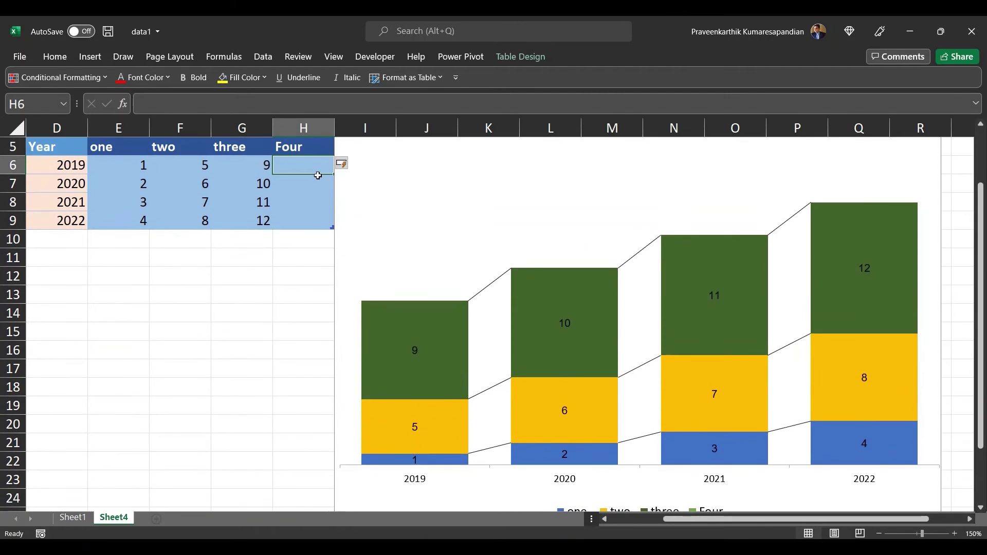
Fill the Four column with 10, 7, 9 and 2 for 2019–2022.
type("10")
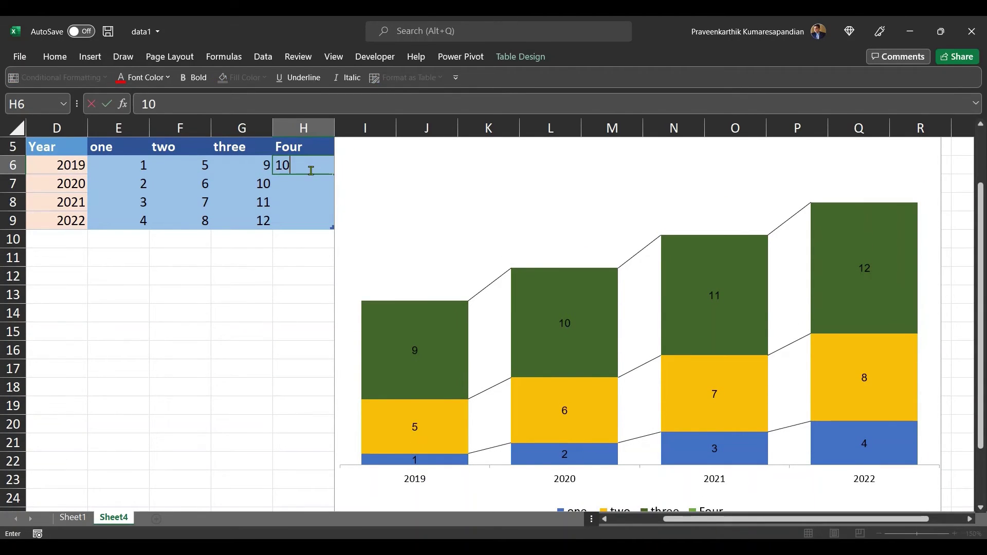
key("Return")
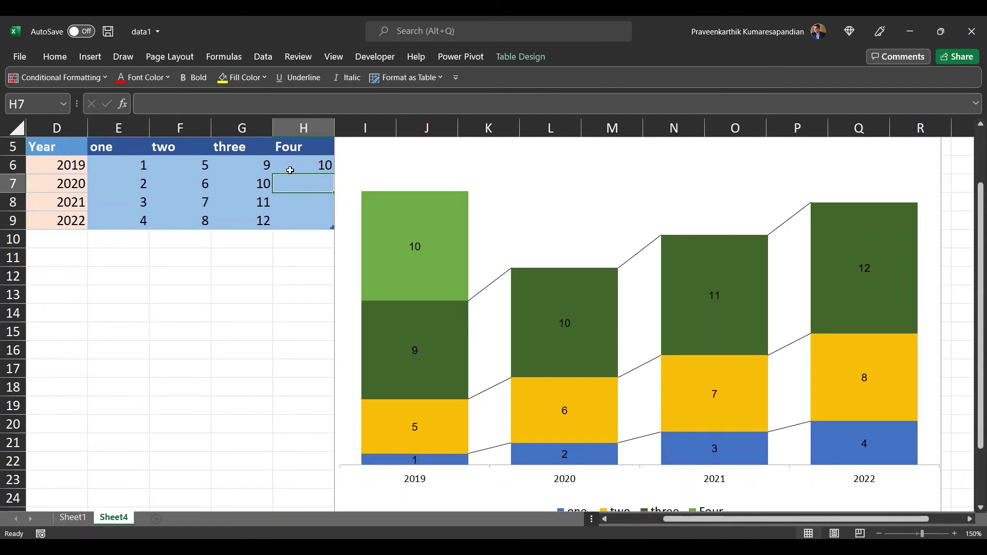
left_click(302, 169)
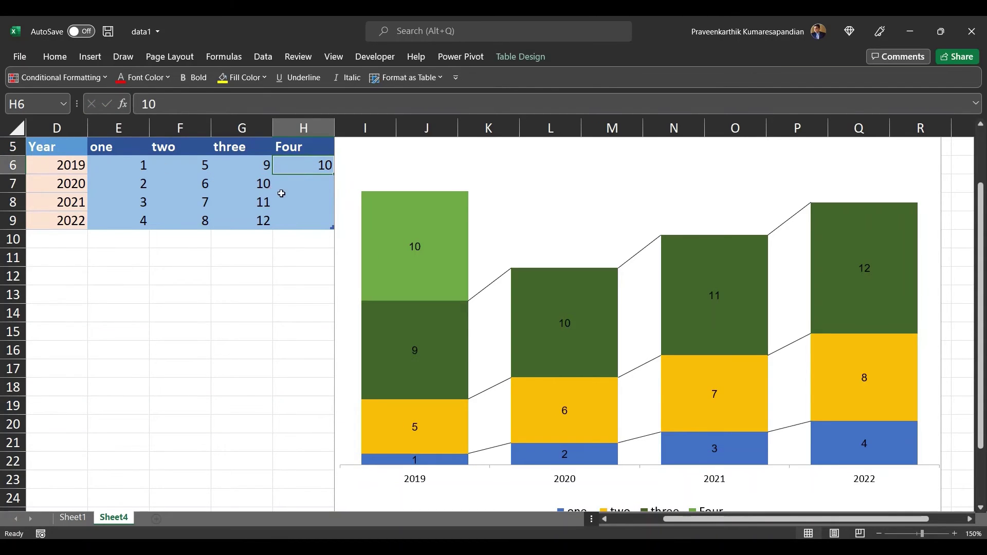
left_click(305, 187)
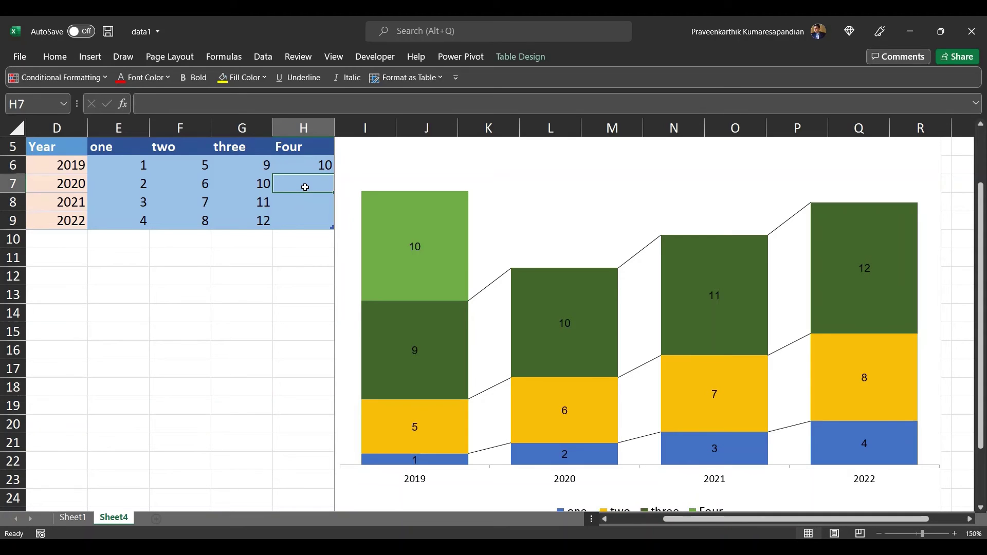
type("7")
key("Return")
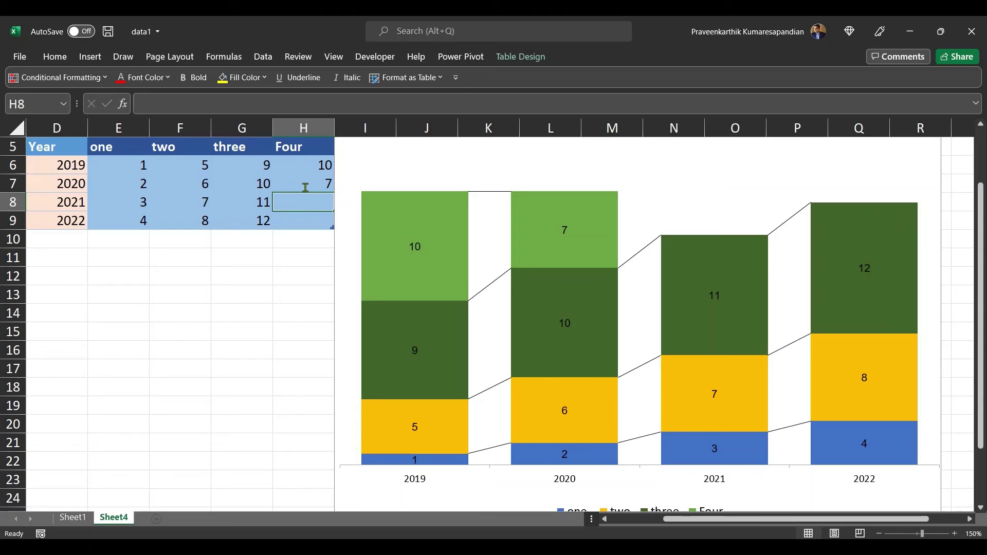
type("9")
key("Return")
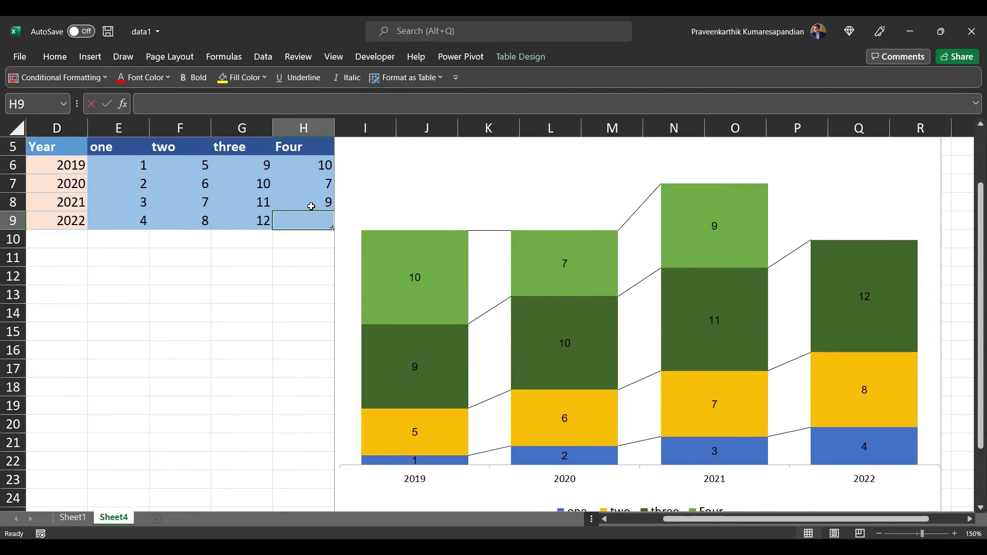
type("2")
key("Return")
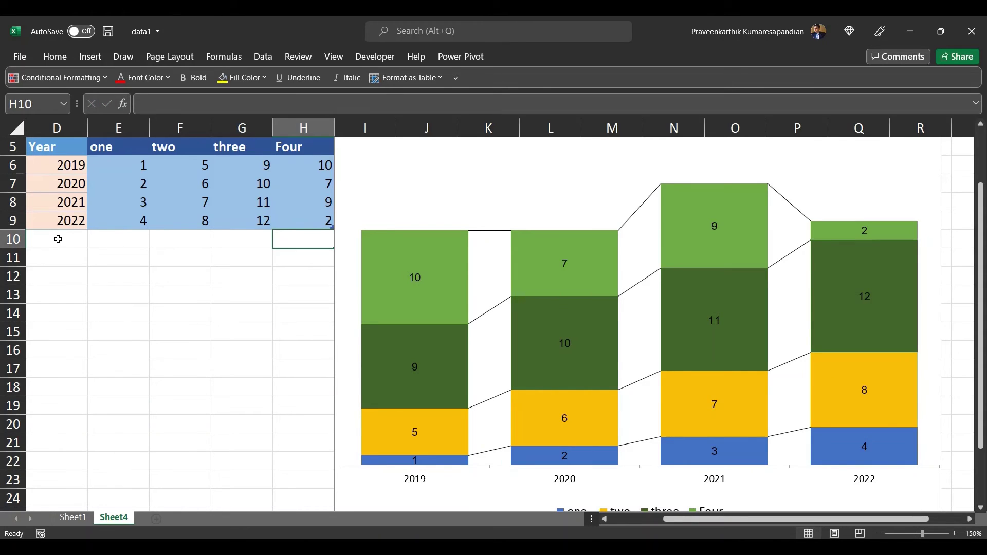
Enter 2023 in D10 with values 7, 2, 5 and 15 across E10:H10.
left_click(58, 239)
type("2023")
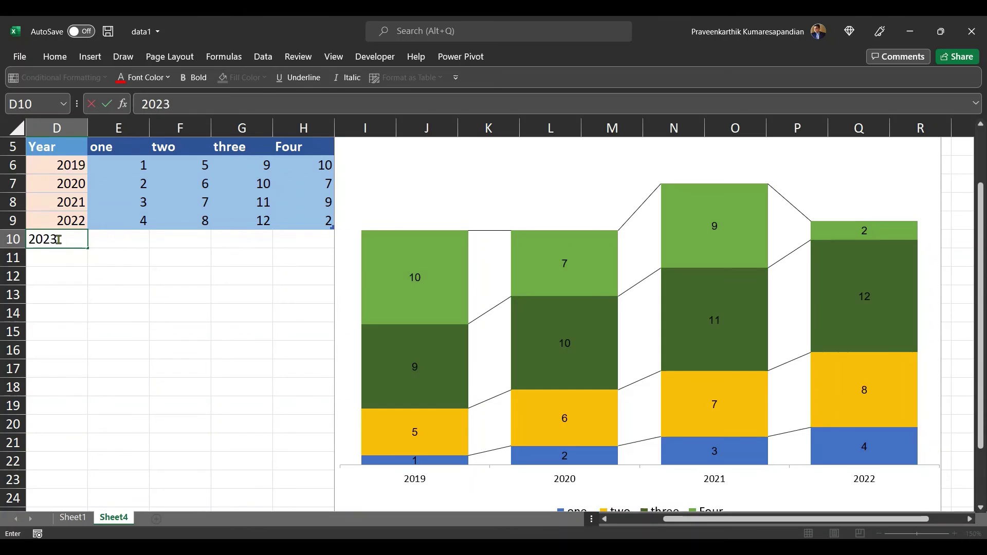
key("Tab")
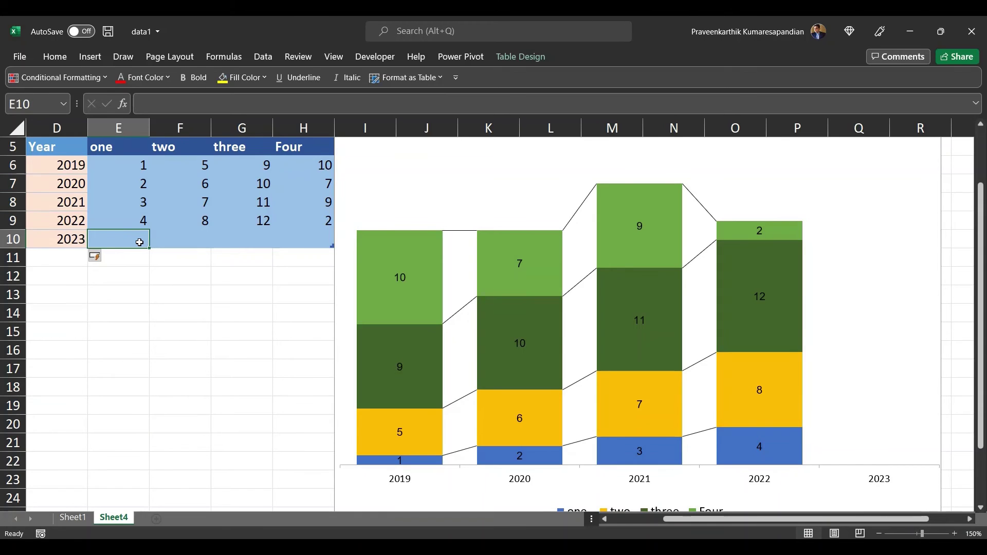
type("7")
key("Tab")
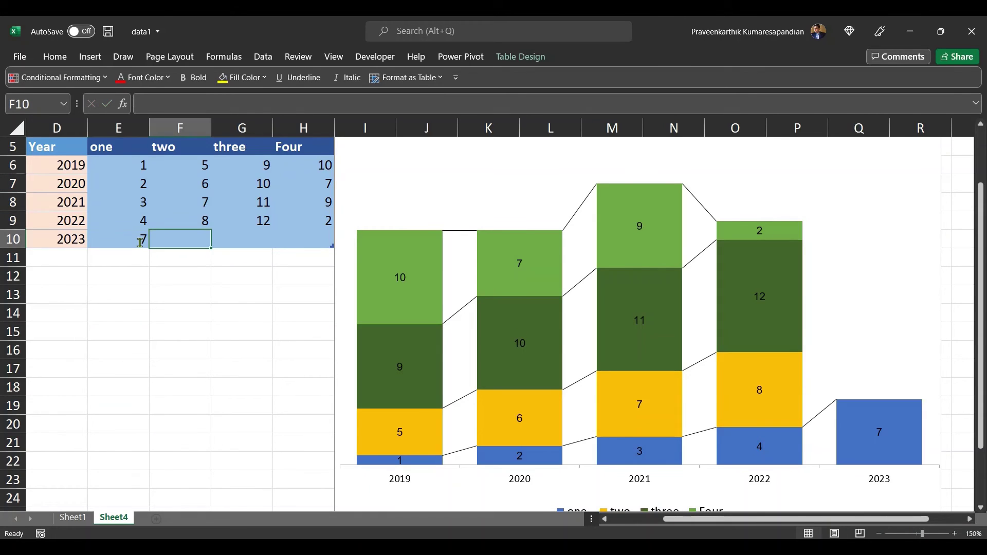
type("2")
key("Tab")
type("5")
key("Tab")
type("15")
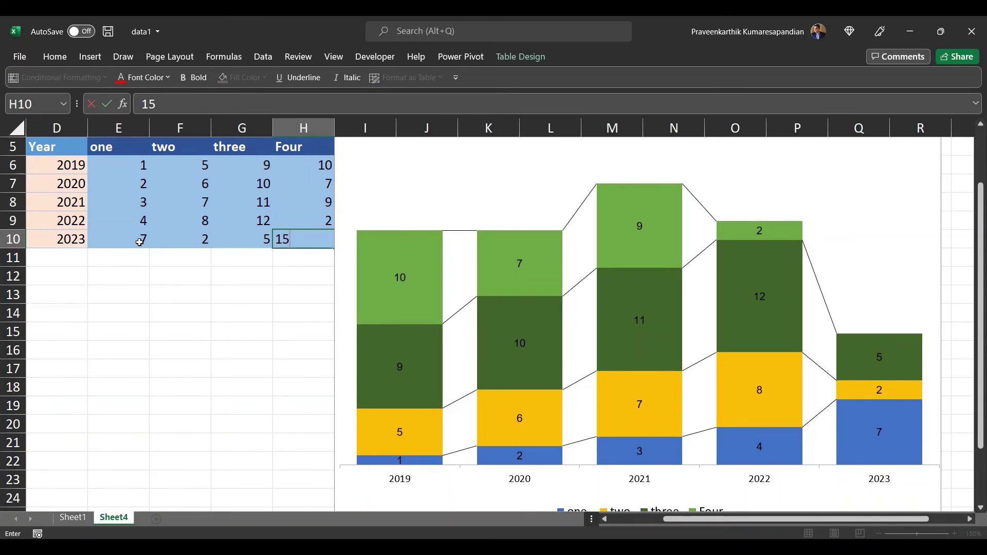
key("Return")
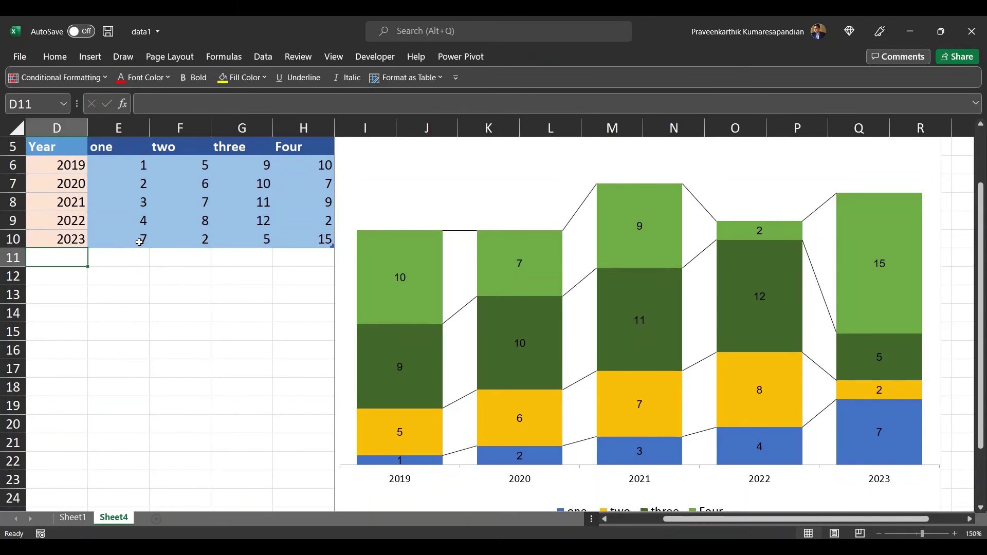
Delete the 2023 row from the table using Delete > Table Rows.
mouse_move(647, 247)
left_click(38, 239)
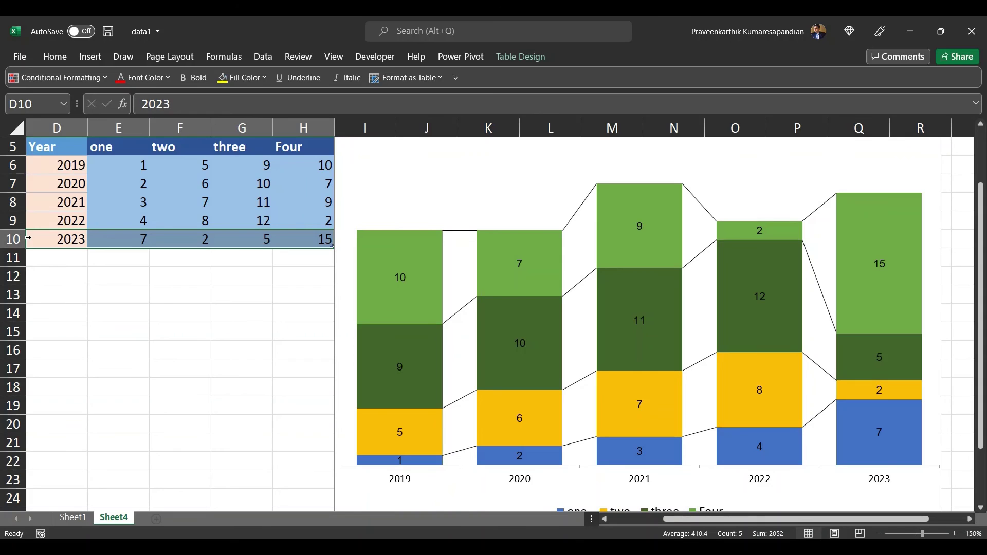
right_click(28, 238)
mouse_move(120, 322)
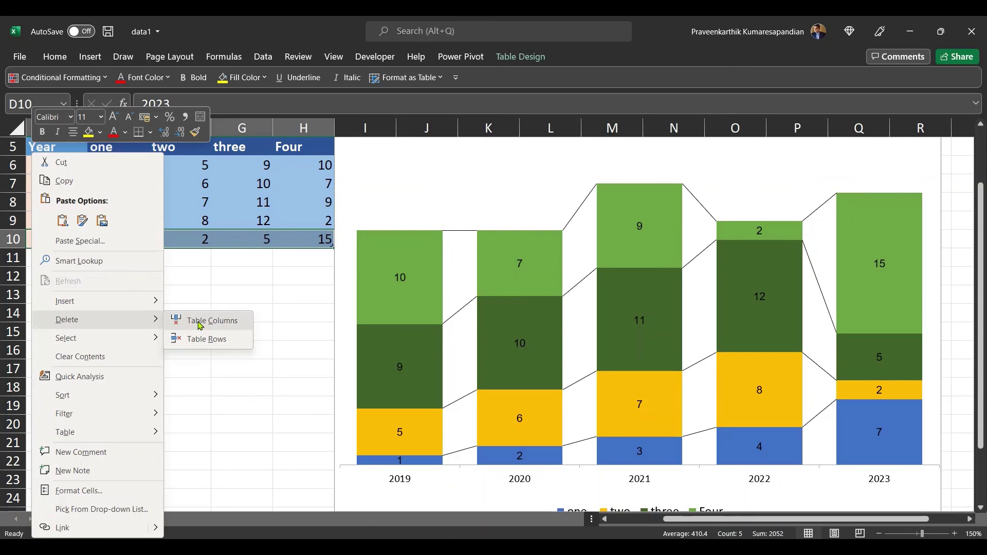
left_click(202, 341)
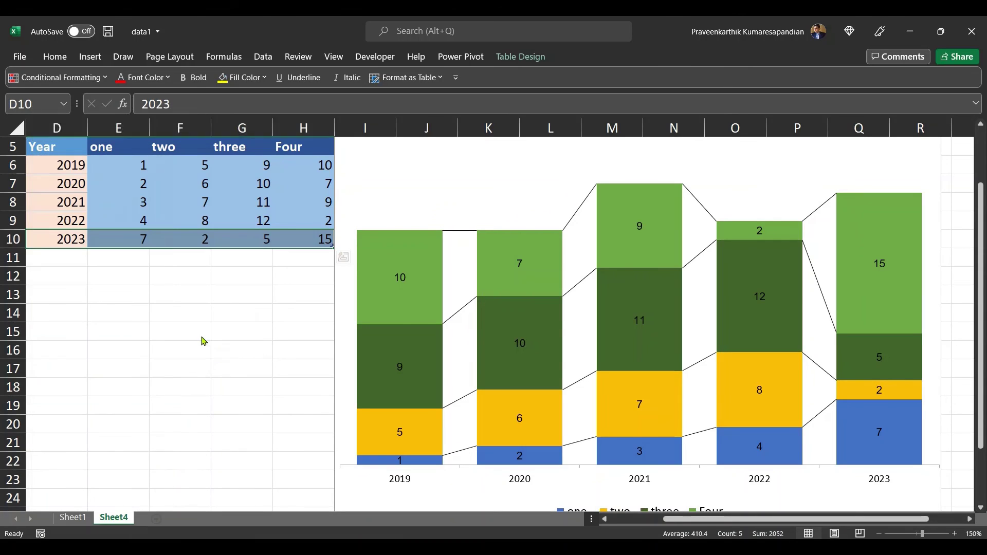
Delete the Four column from the table using Delete > Table Columns.
left_click(303, 148)
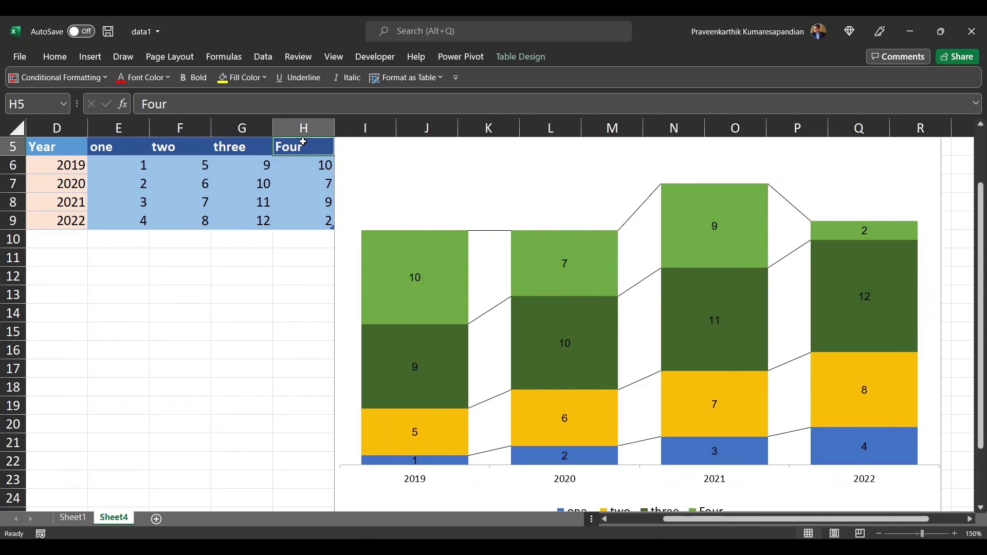
left_click(304, 142)
right_click(304, 142)
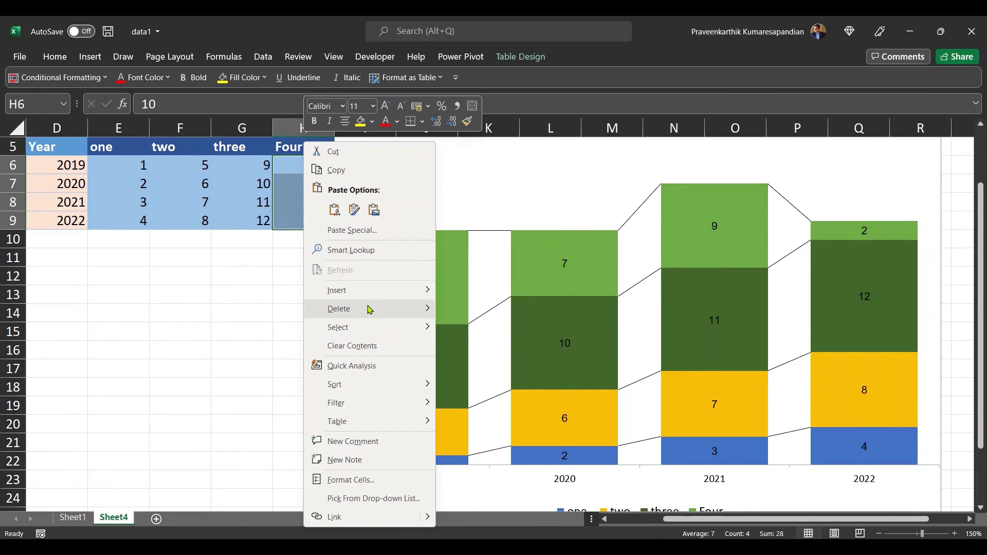
mouse_move(370, 309)
left_click(488, 311)
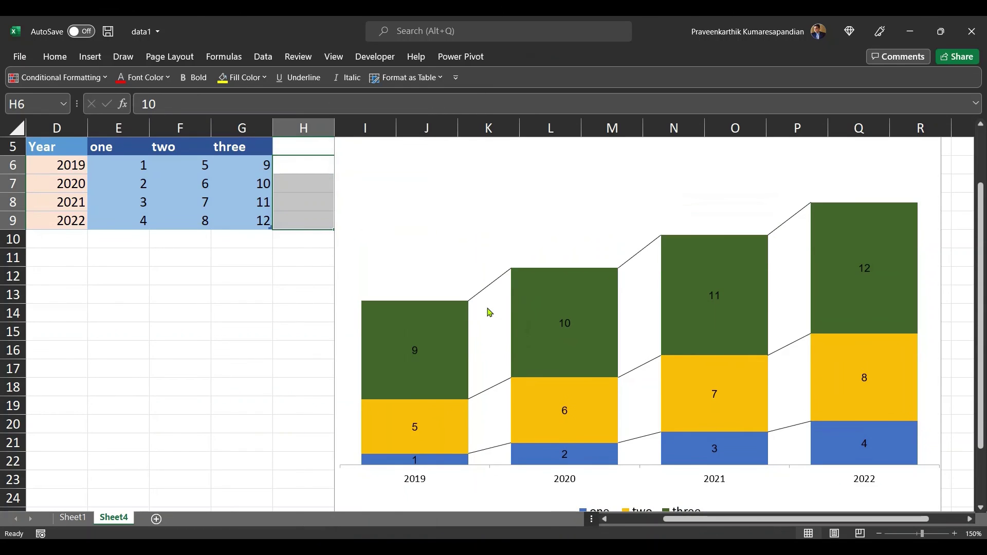
left_click(77, 149)
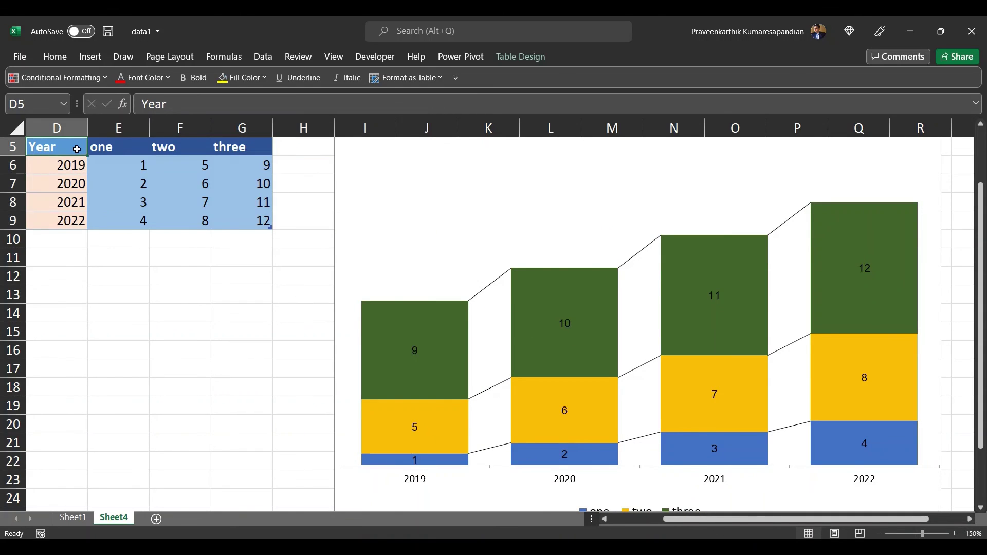